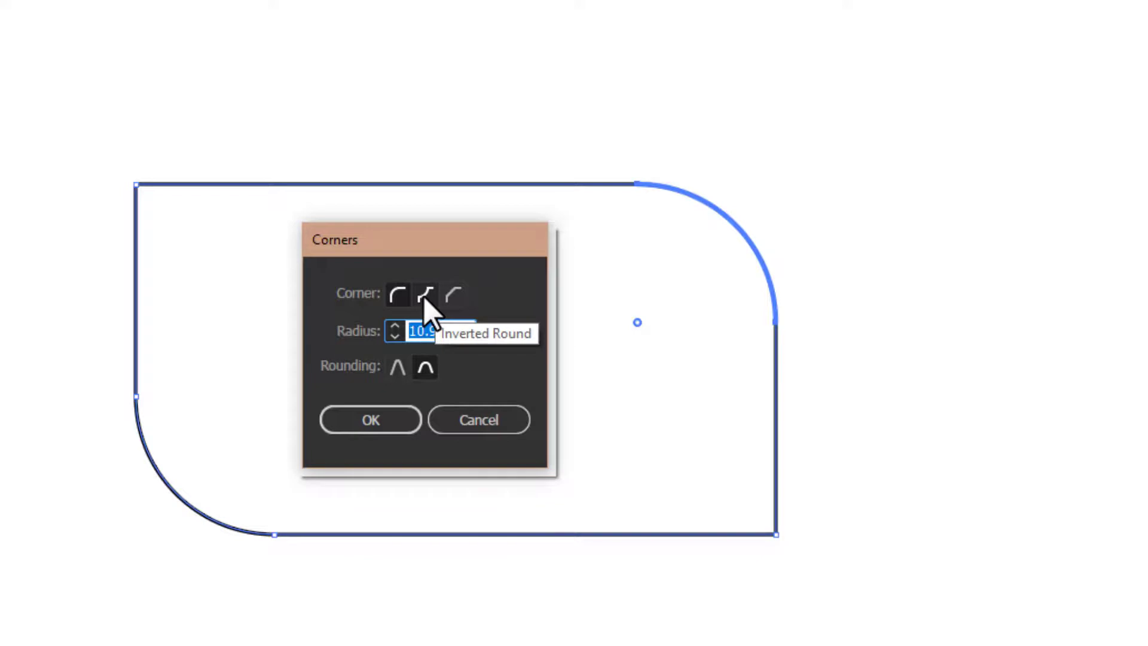
- Try the inverted round and chamfer styles on the rectangle's upper-right corner, then restore the round style
click(426, 295)
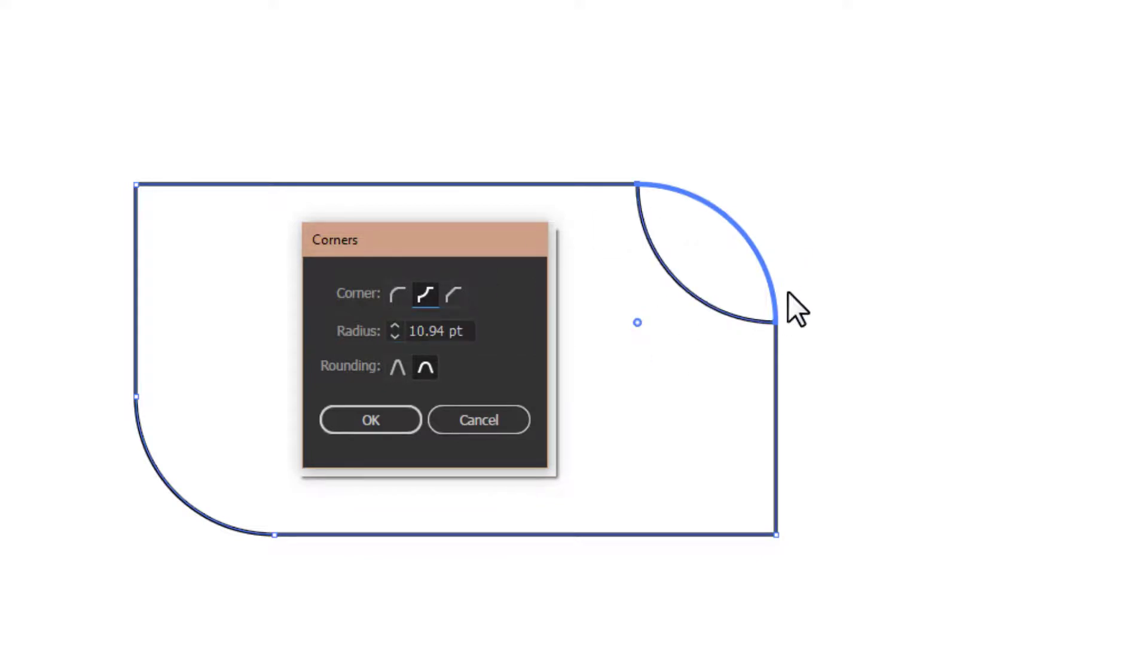
click(454, 295)
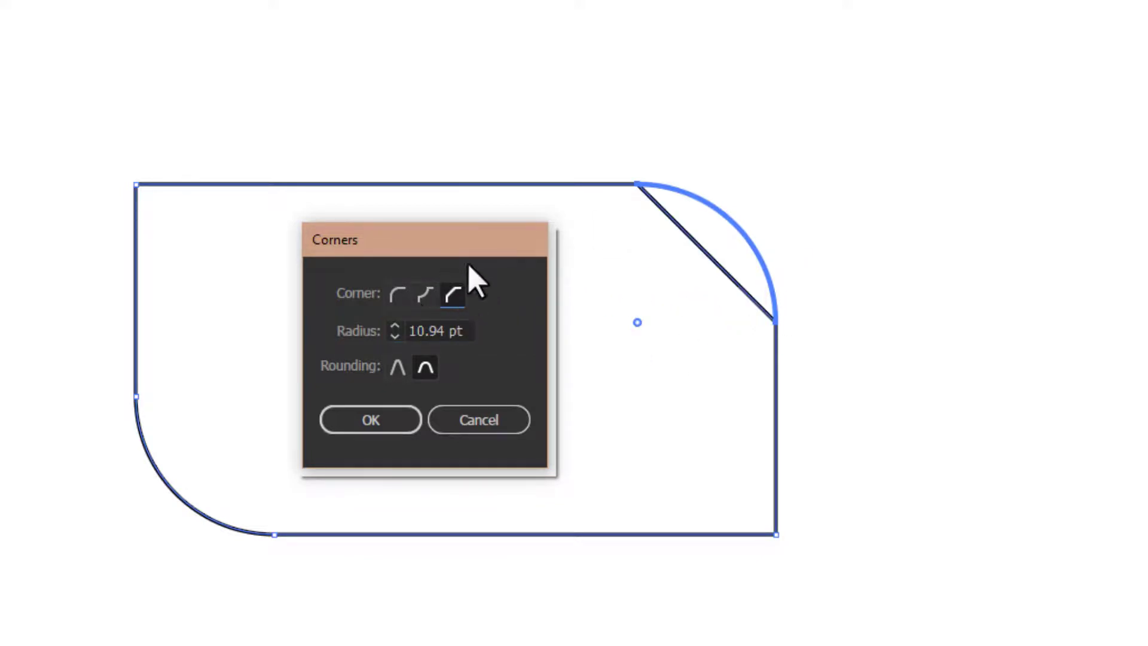
click(425, 293)
click(400, 294)
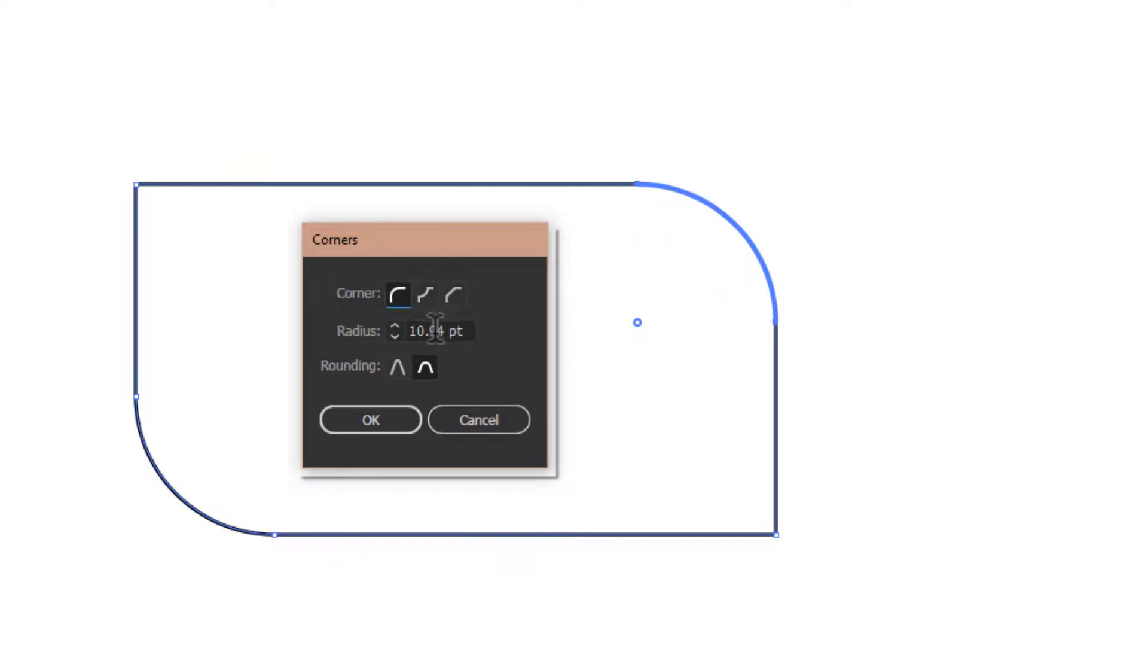
- Try smaller and larger radii on the upper-right corner, going down to 0 pt and ending at 22 pt
scroll(459, 331, up, 13)
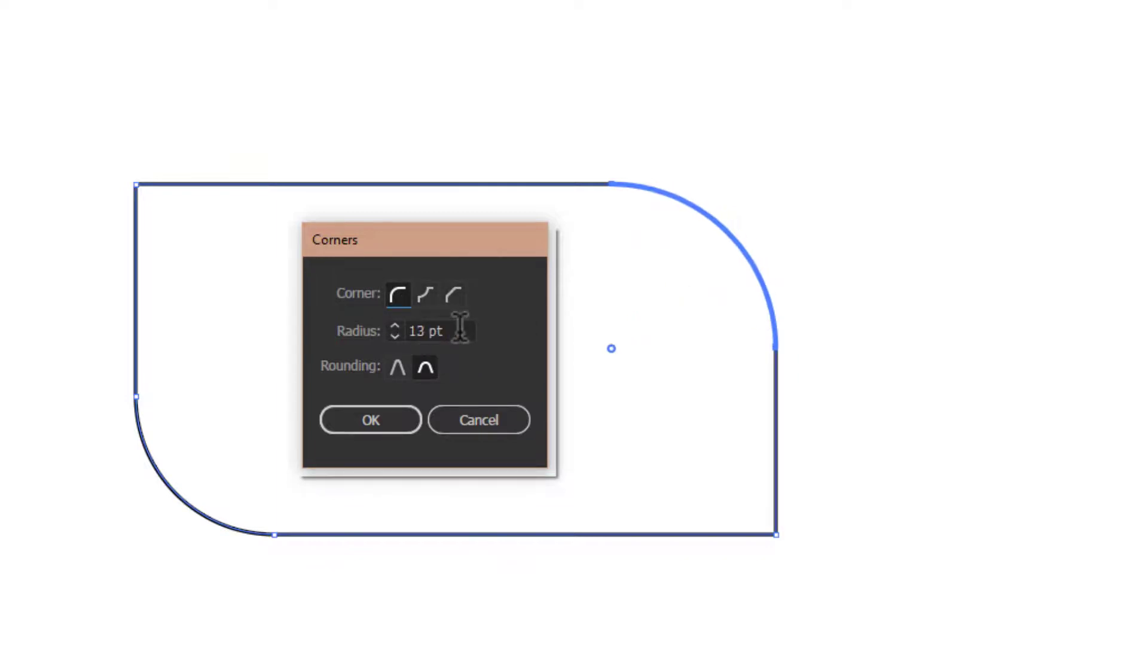
scroll(460, 323, up, 3)
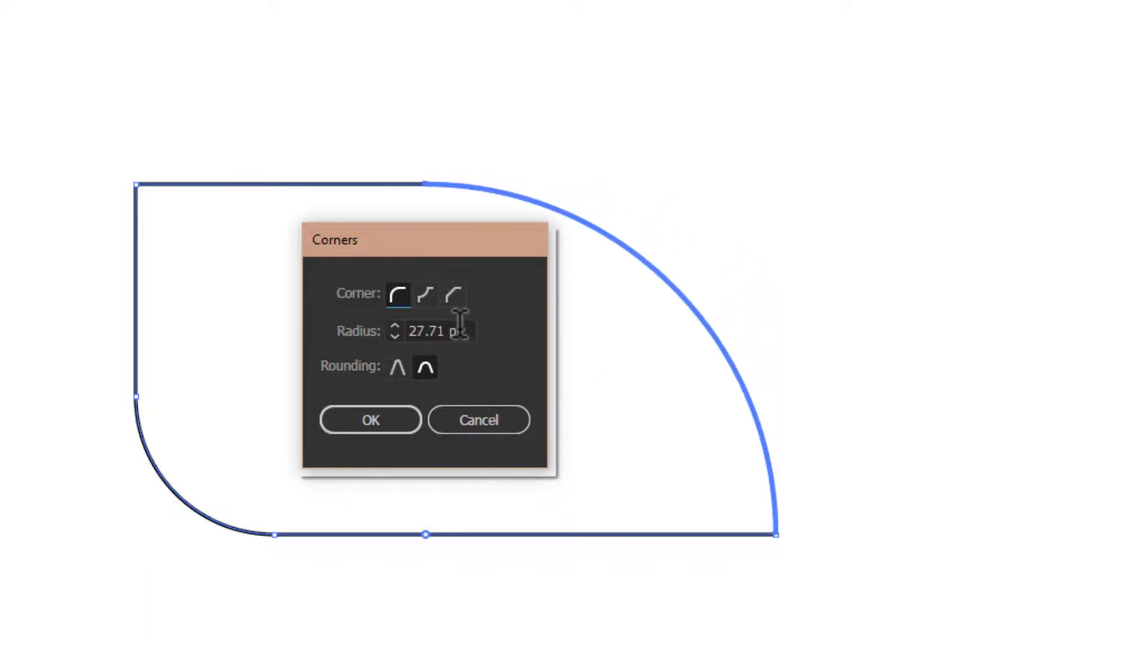
scroll(458, 323, down, 20)
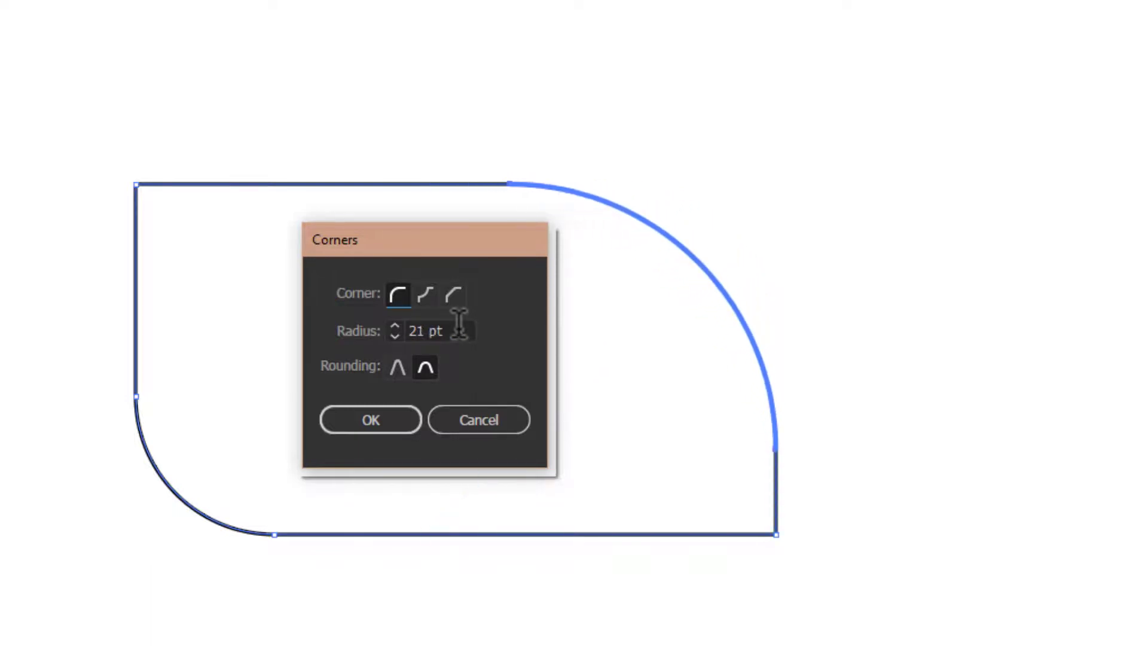
scroll(458, 324, down, 5)
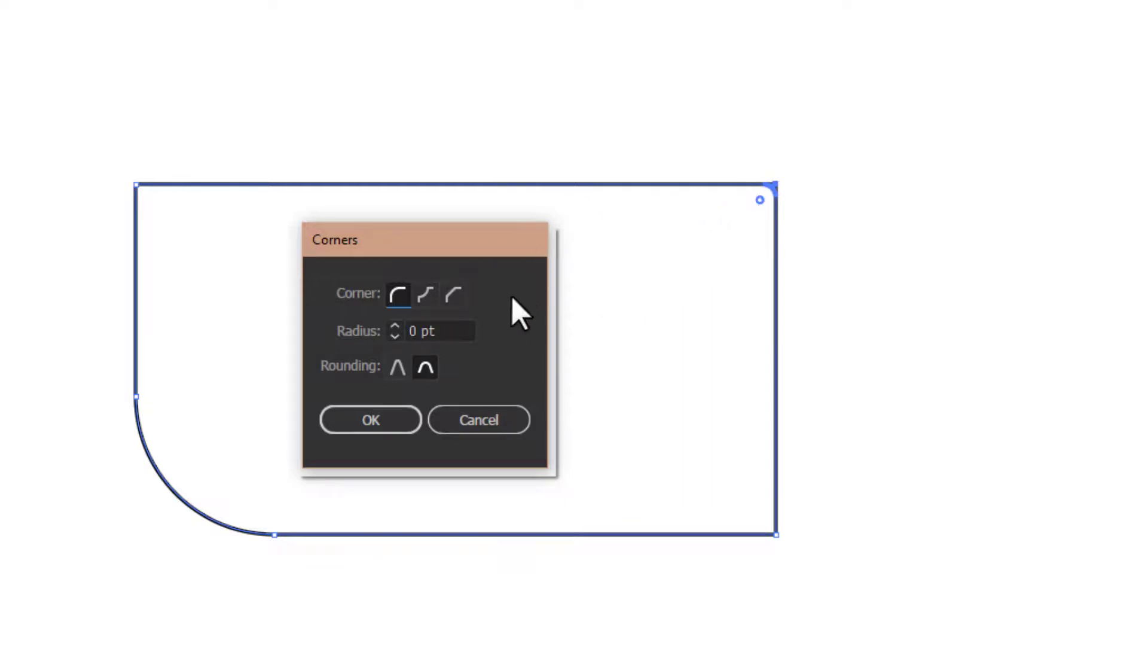
scroll(441, 331, up, 16)
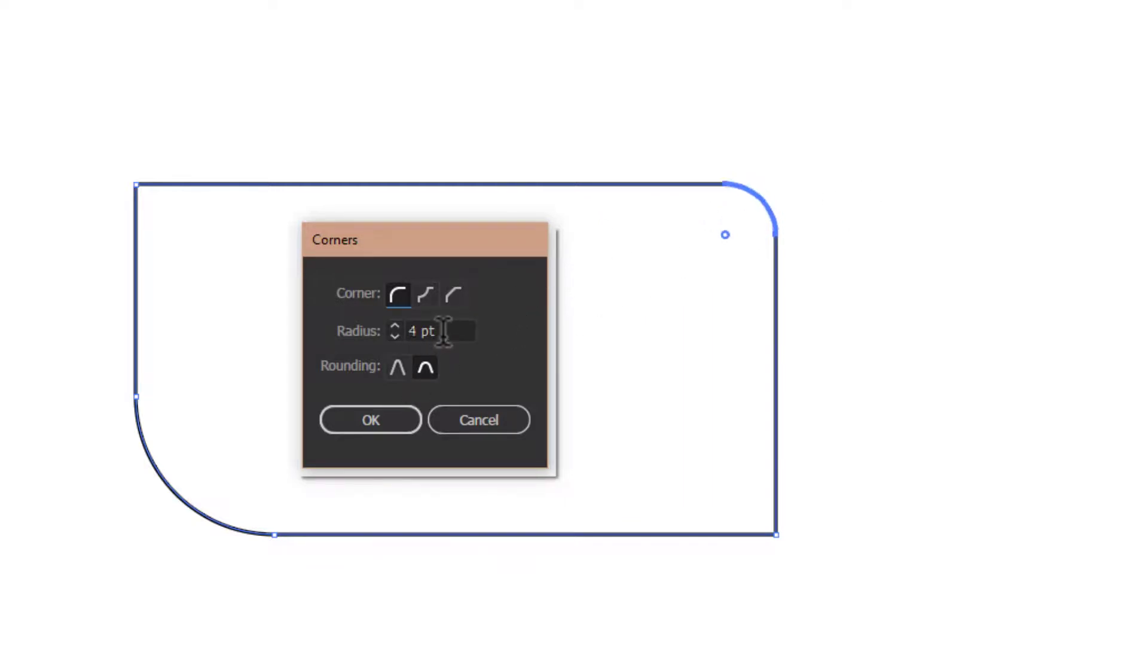
scroll(444, 330, up, 5)
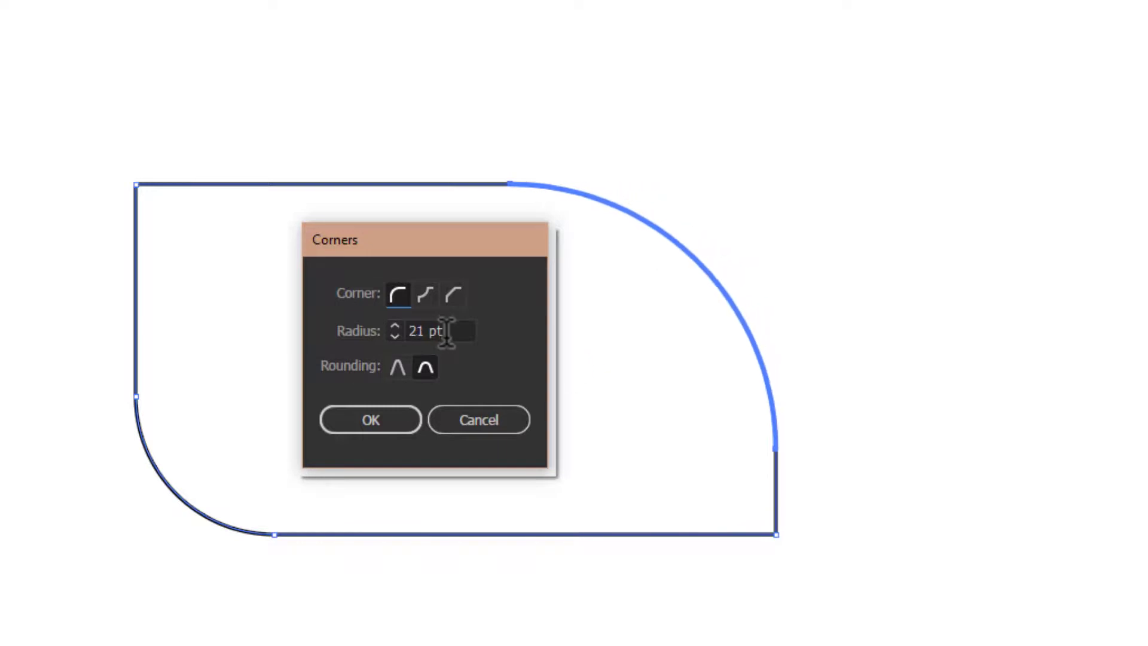
scroll(448, 333, down, 2)
scroll(447, 333, up, 3)
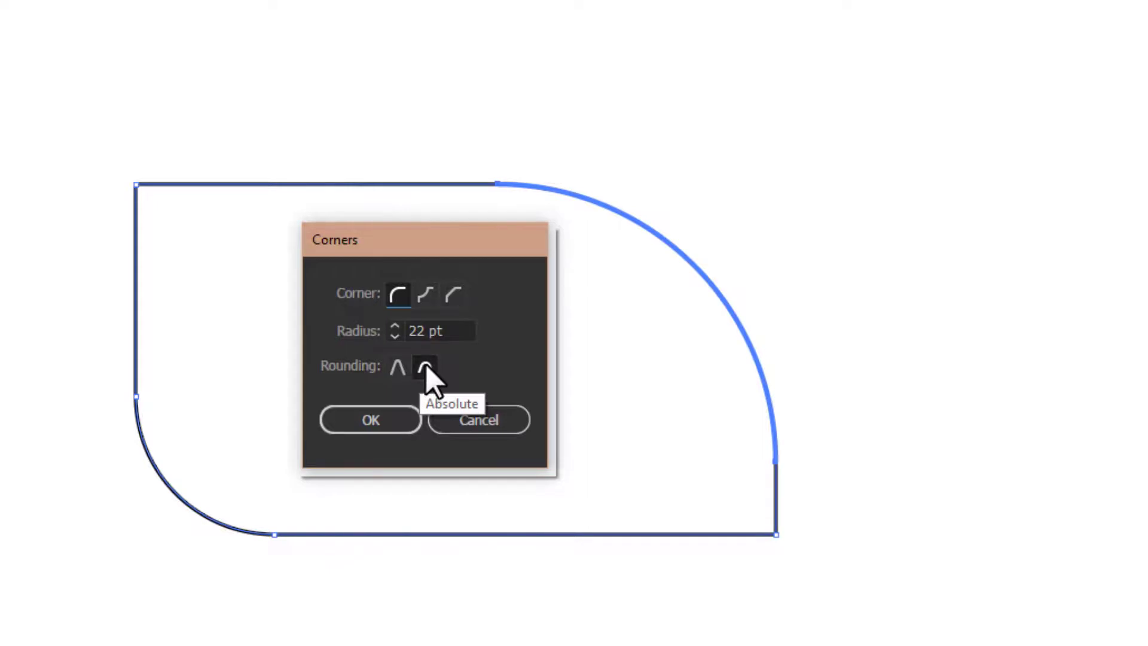
- Compare relative and absolute rounding on the upper-right corner, then apply a 21 pt radius with absolute rounding
click(395, 366)
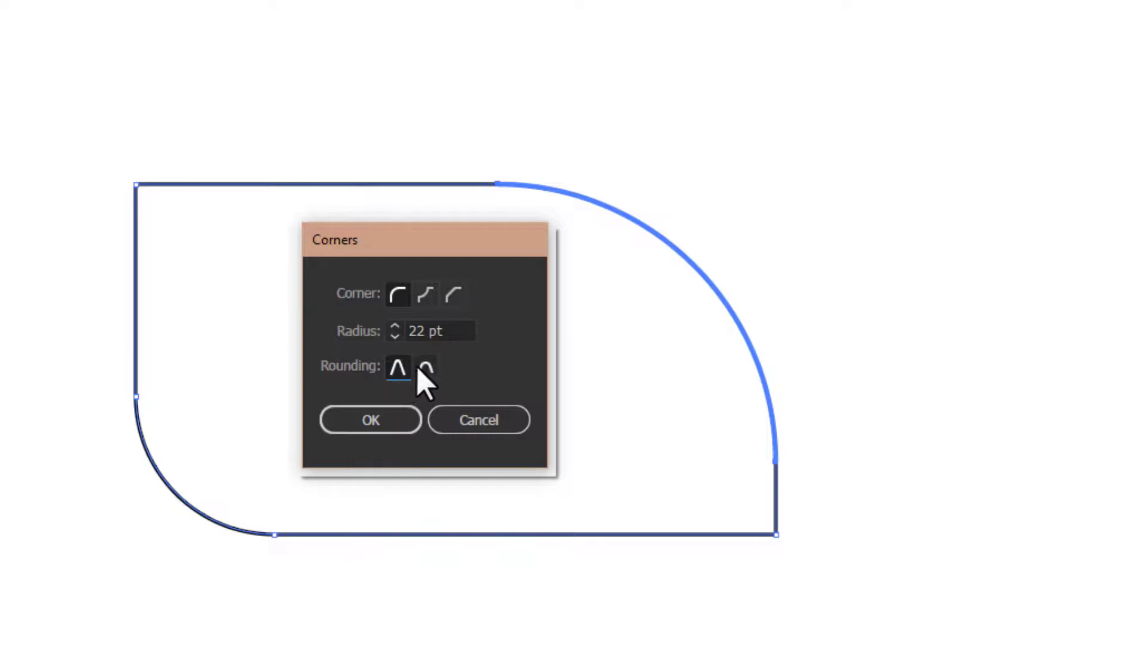
scroll(460, 325, down, 11)
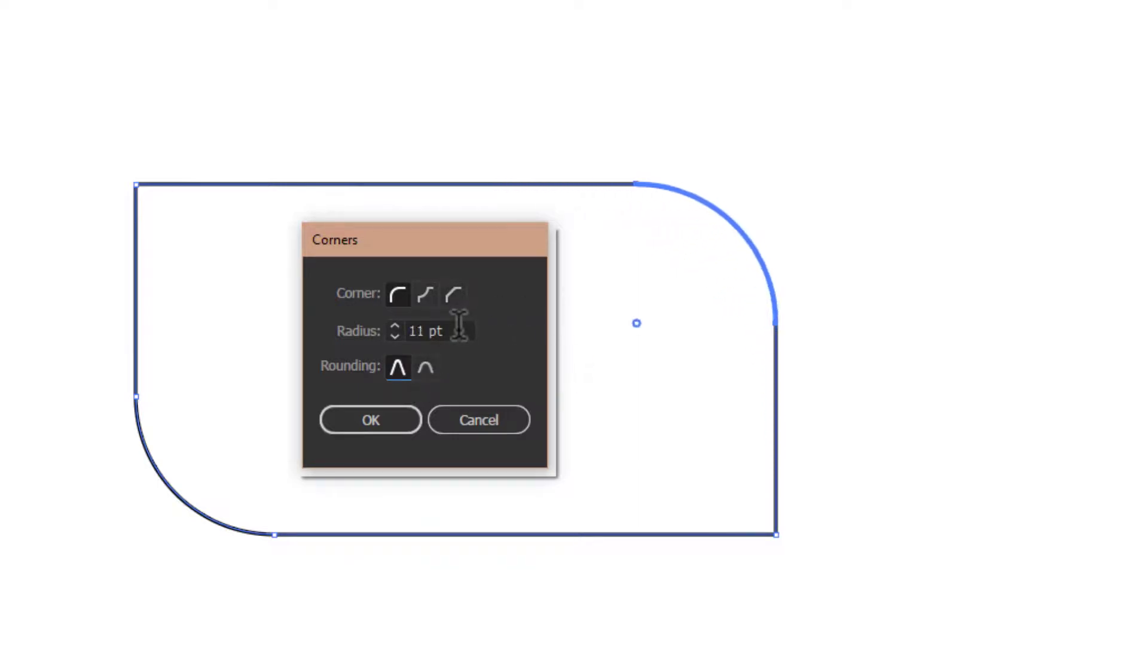
scroll(459, 325, up, 16)
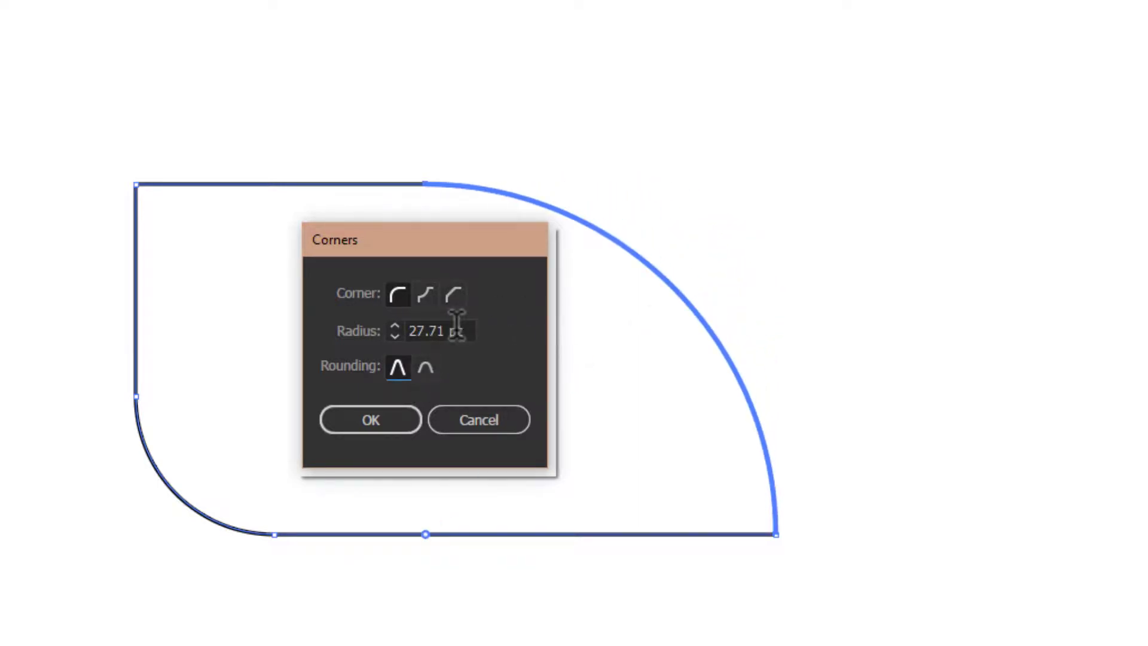
scroll(457, 329, down, 7)
click(426, 367)
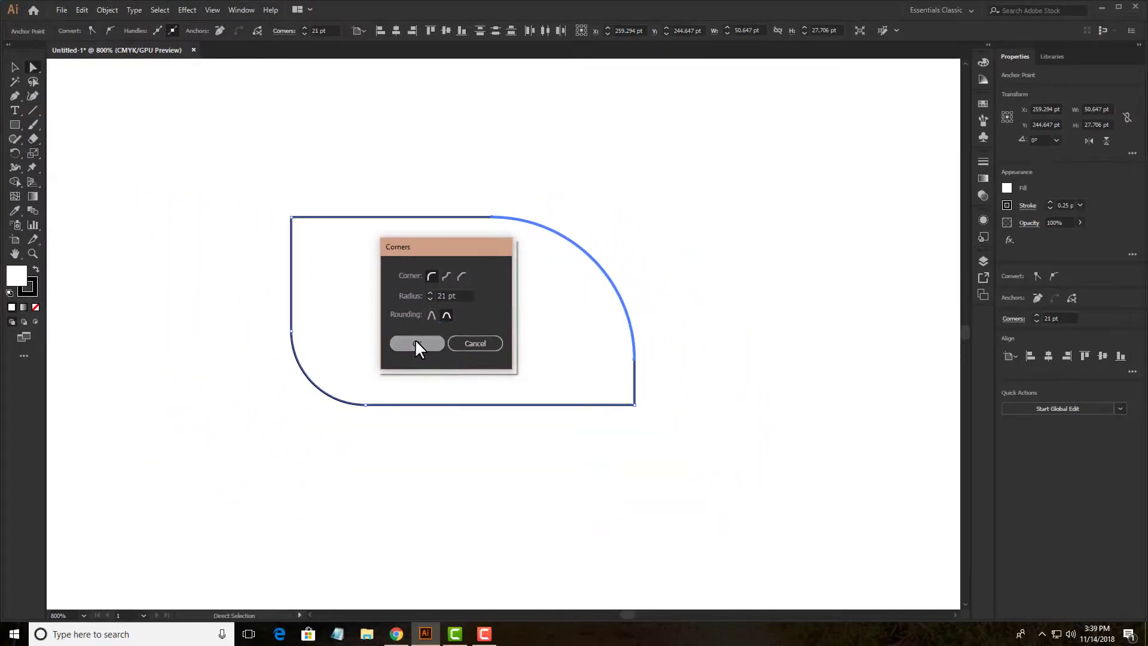
click(416, 343)
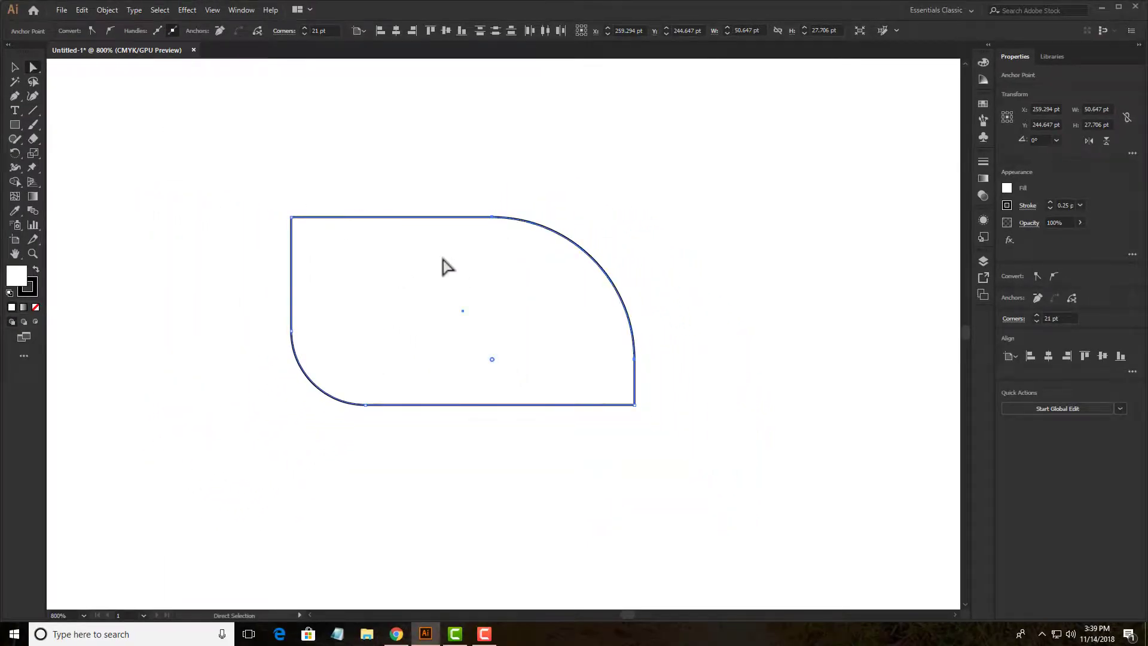
- Select the whole rectangle with the two rounded corners and delete it
click(14, 68)
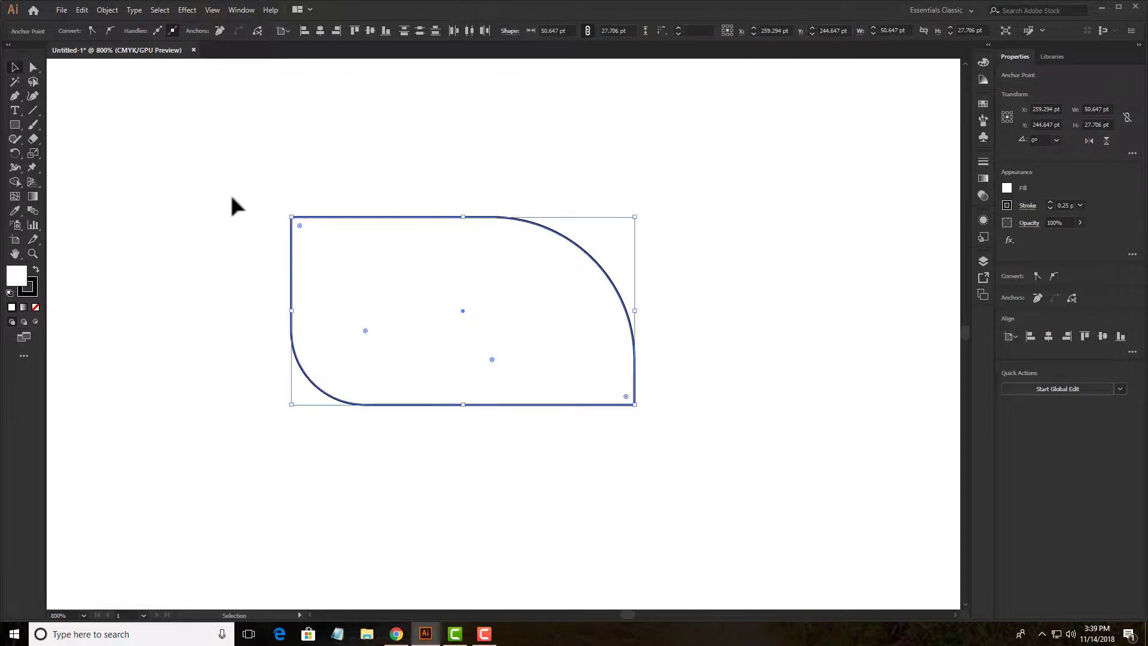
drag(180, 147, 730, 447)
key(Delete)
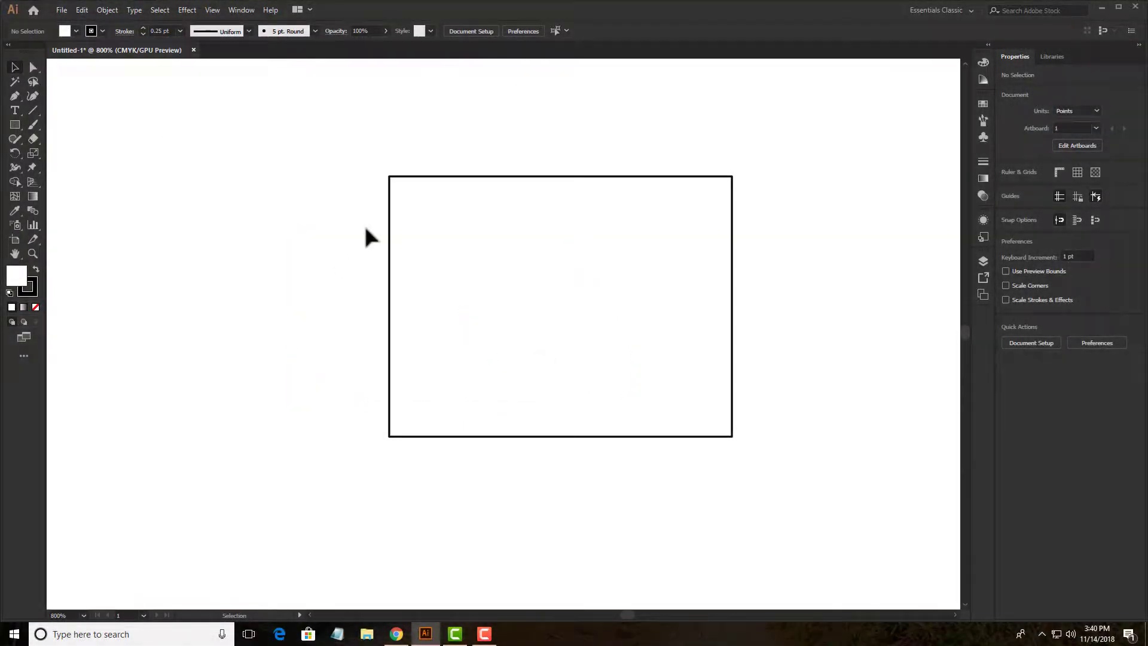
- Select the square-cornered rectangle, open its Transform settings, place them beside the shape, and close them again
key(space)
drag(559, 282, 489, 304)
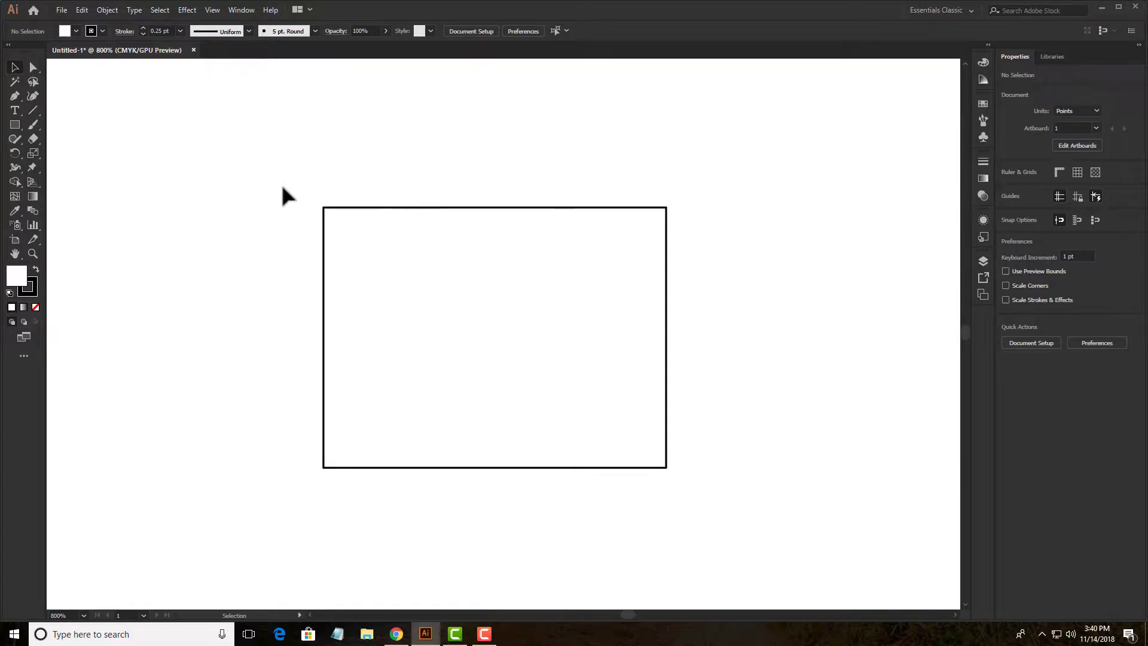
drag(246, 159, 716, 531)
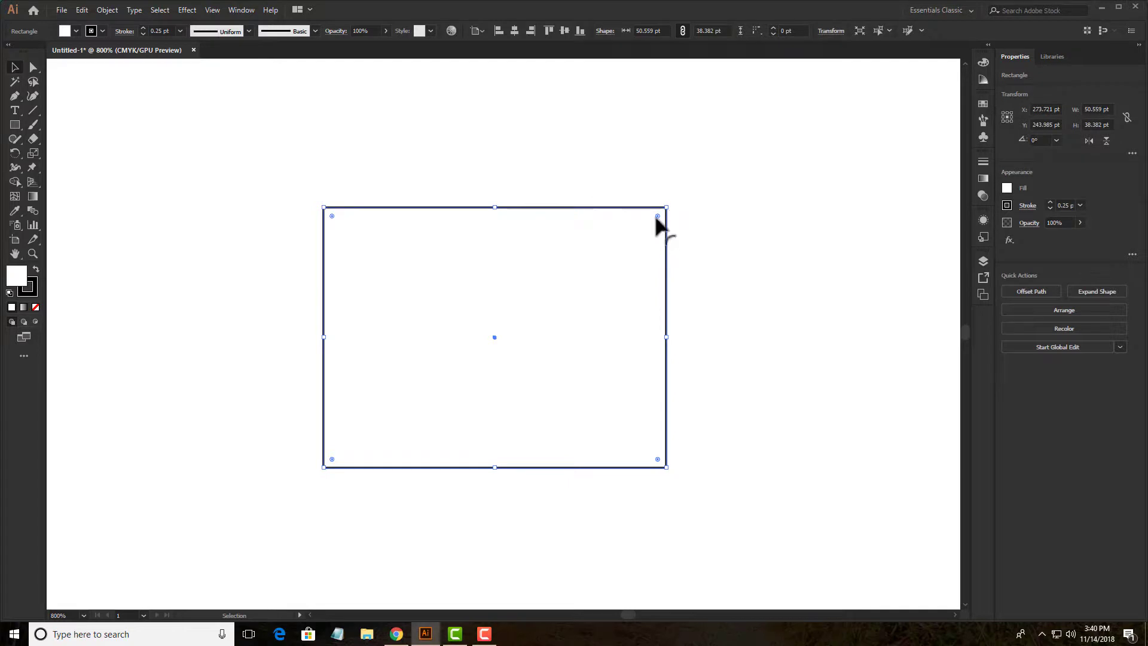
key(shift+F8)
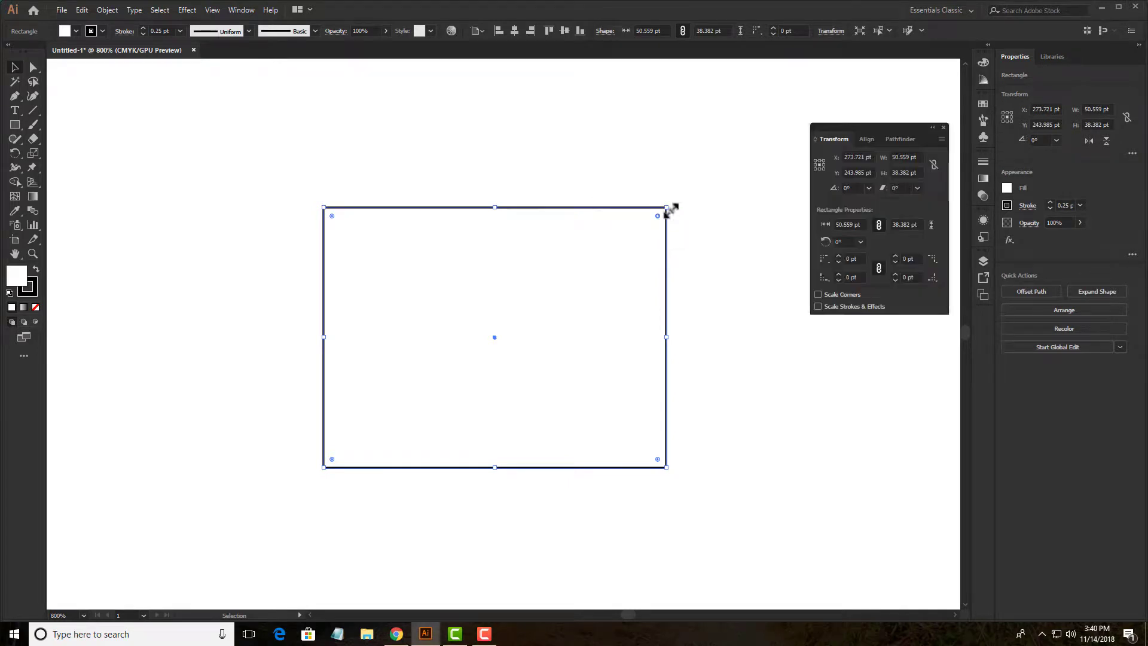
drag(857, 123, 761, 183)
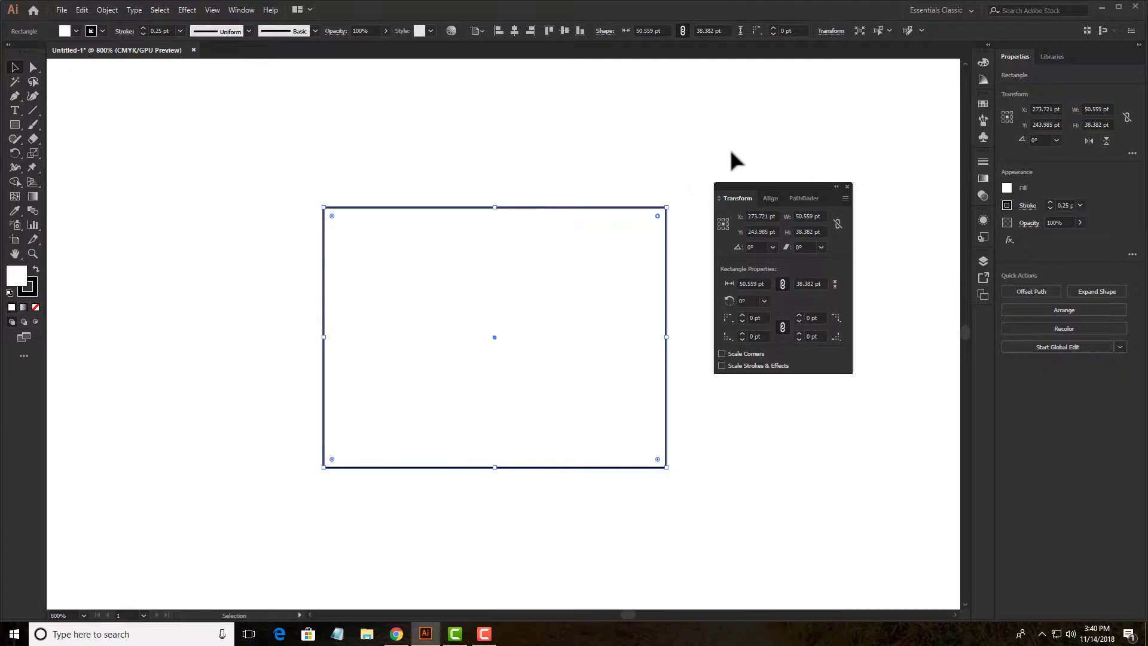
click(848, 186)
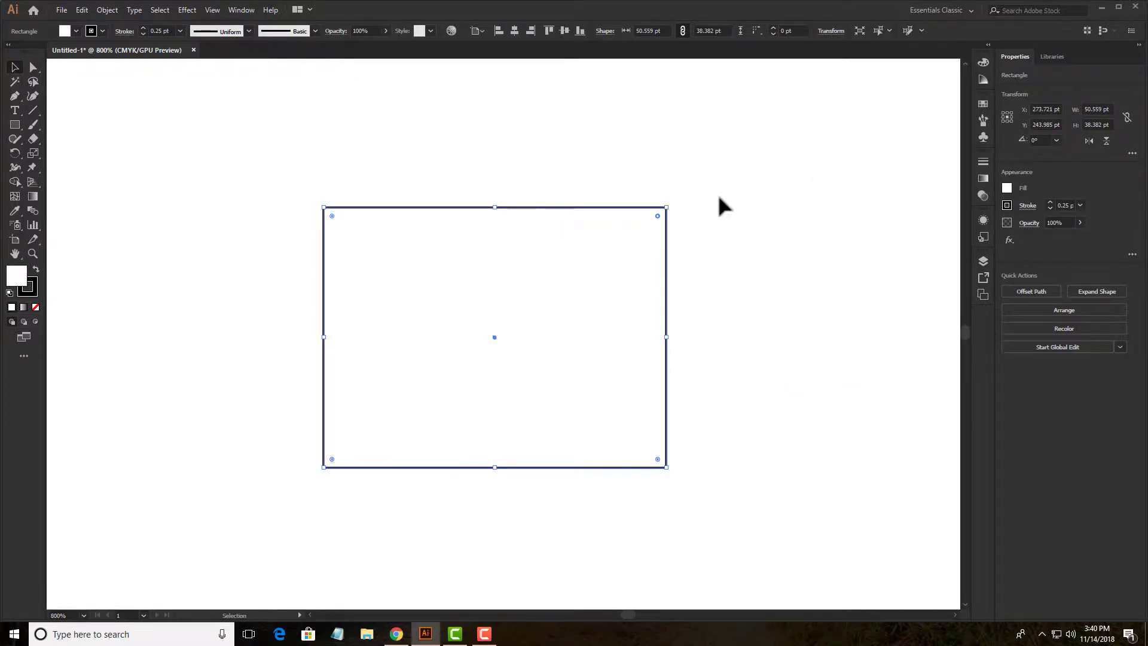
- Open the Corners dialog for the rectangle's upper-right corner with the Direct Selection tool, then cancel it
key(a)
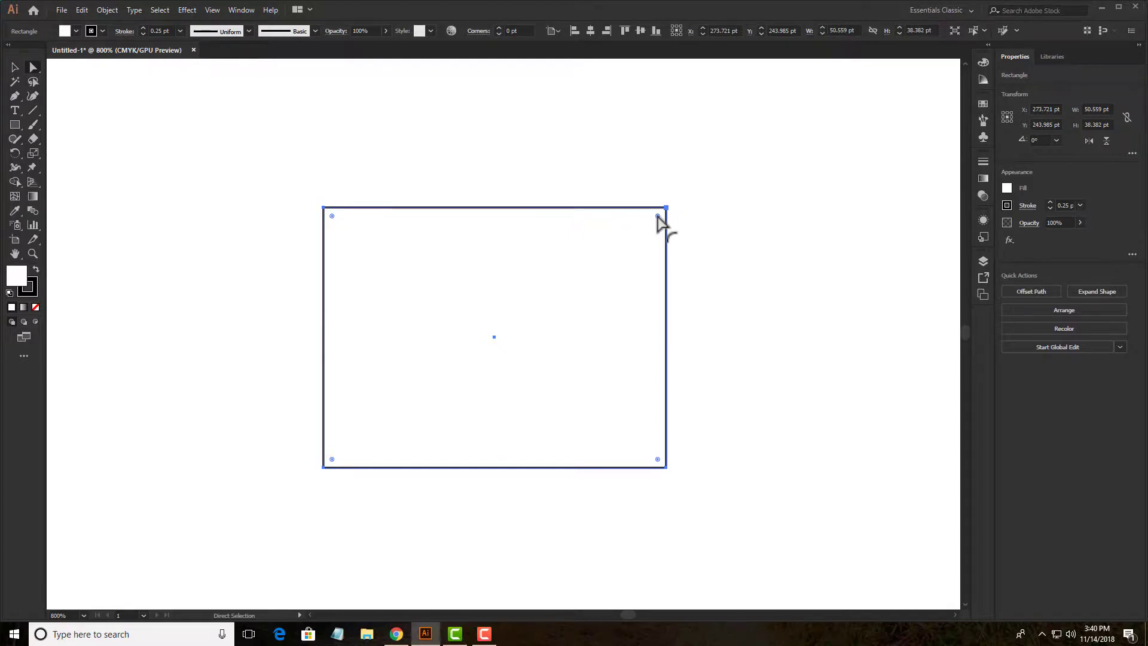
double_click(658, 217)
drag(468, 248, 531, 264)
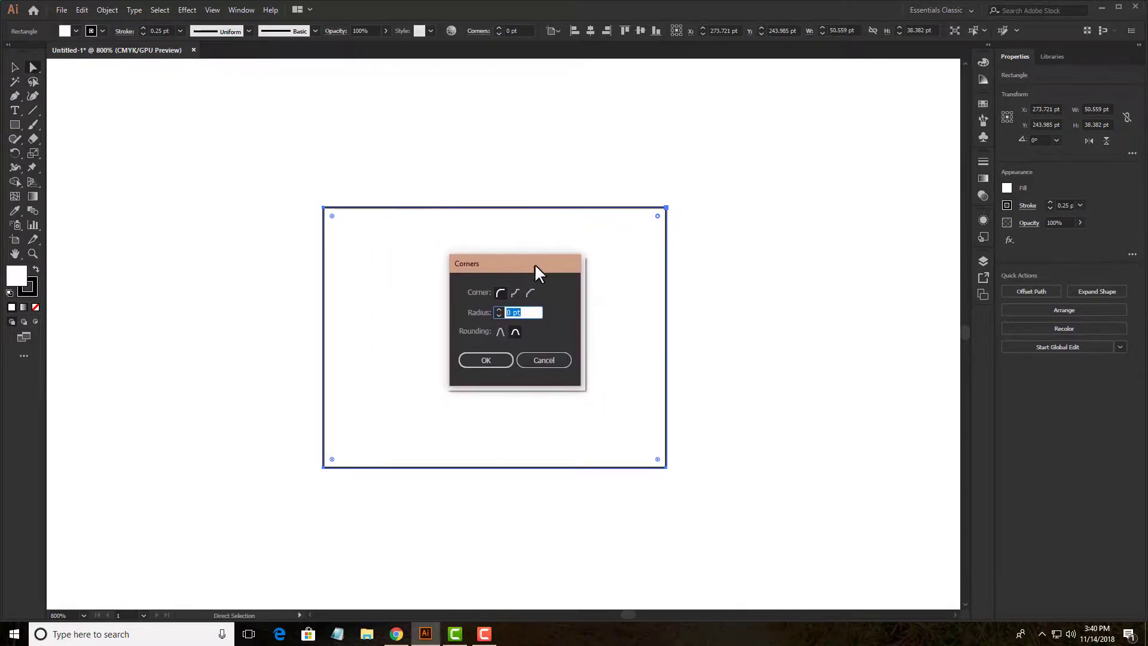
click(545, 359)
- Return to the Selection tool and reopen the rectangle's Transform settings beside the shape
key(v)
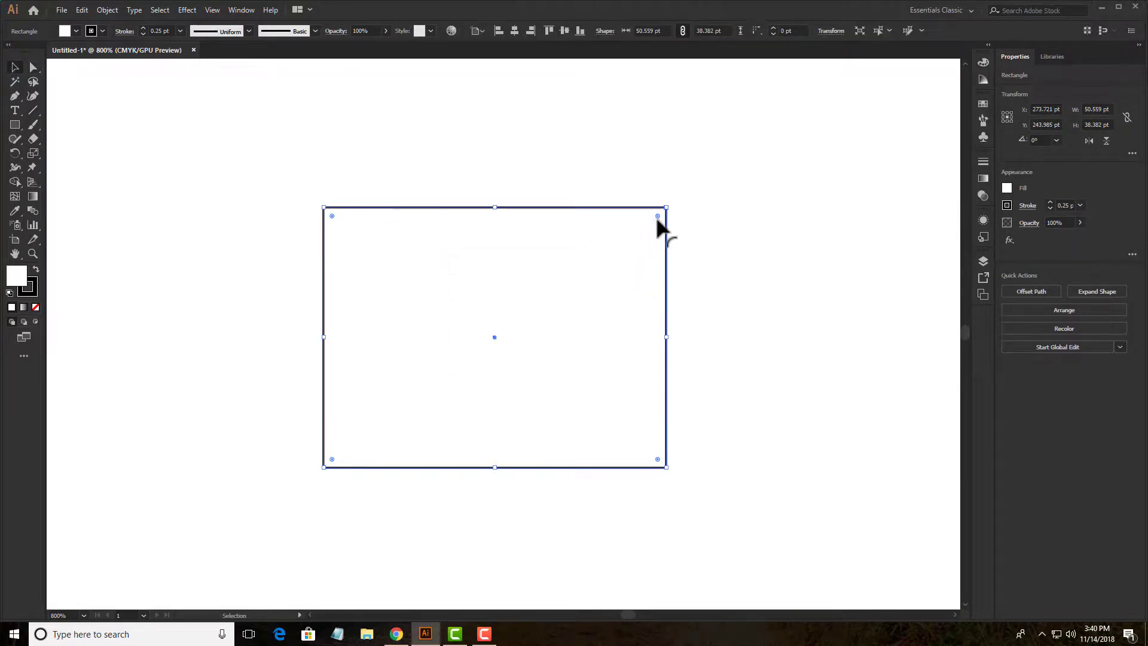
key(shift+F8)
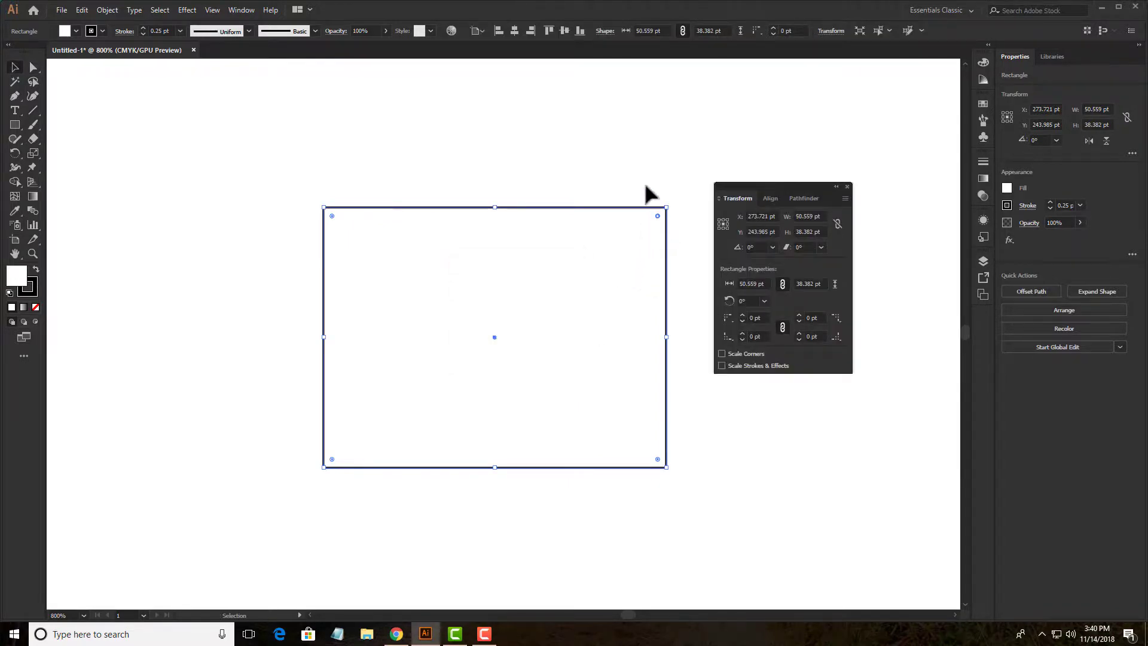
drag(769, 187, 747, 183)
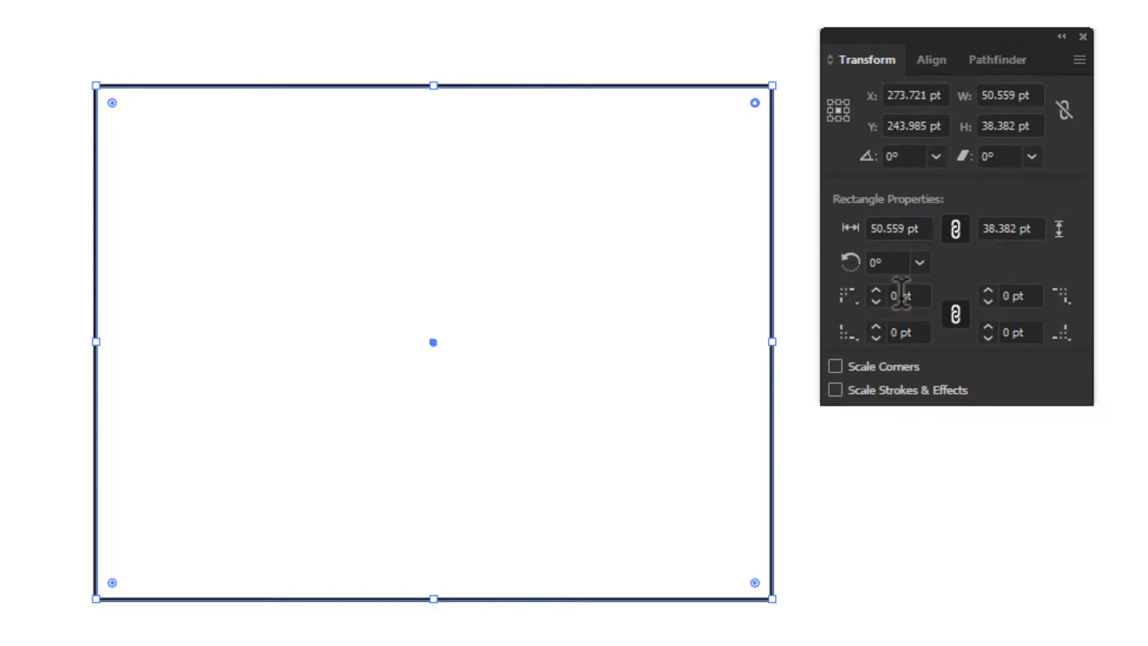
- Try increasing all linked corner radii together, return them to 0 pt, then deselect and reselect the rectangle
scroll(901, 294, up, 7)
scroll(903, 294, down, 7)
click(1, 27)
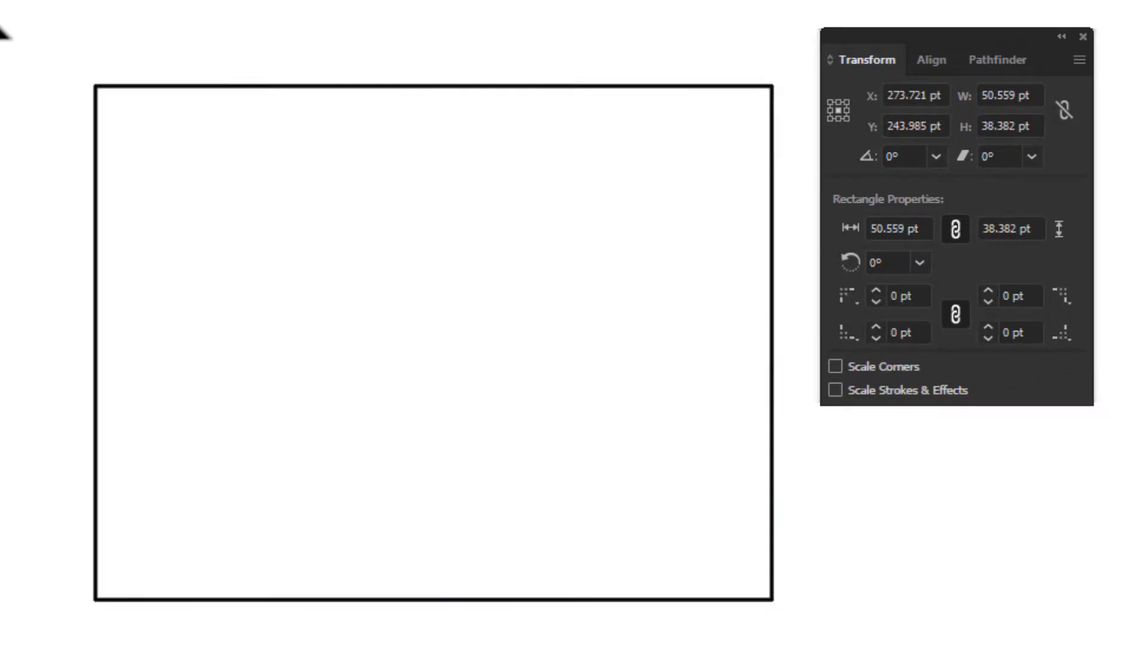
drag(66, 33, 156, 103)
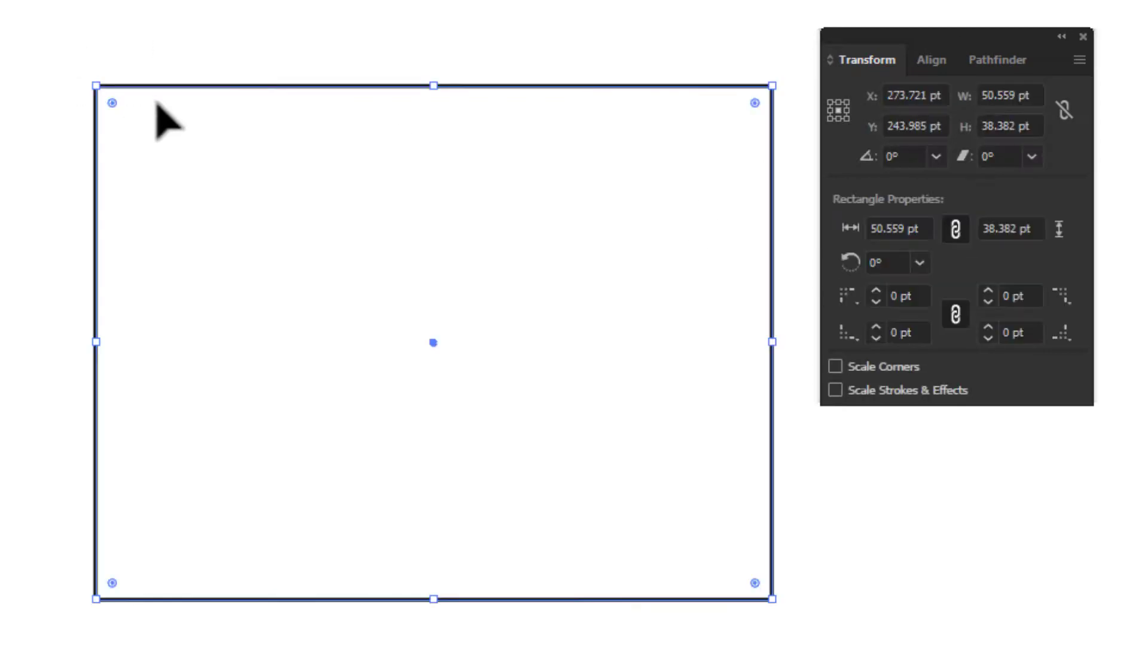
- Unlink the rectangle's corner radii and set only the upper-left corner radius to 9 pt
click(907, 296)
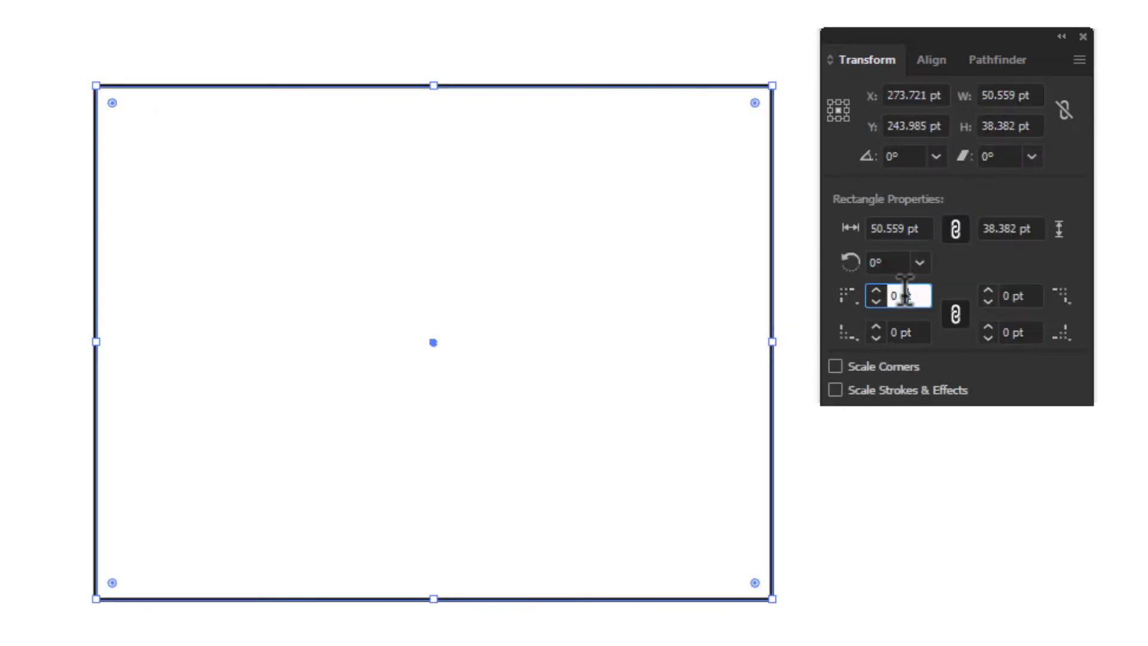
click(956, 314)
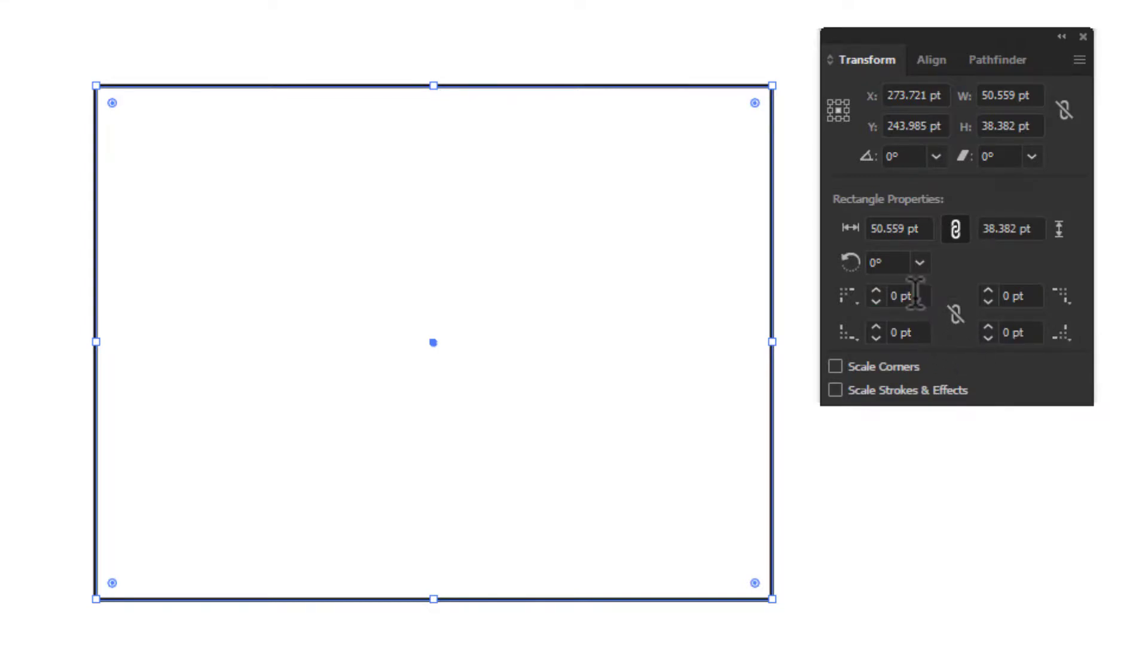
scroll(915, 296, up, 20)
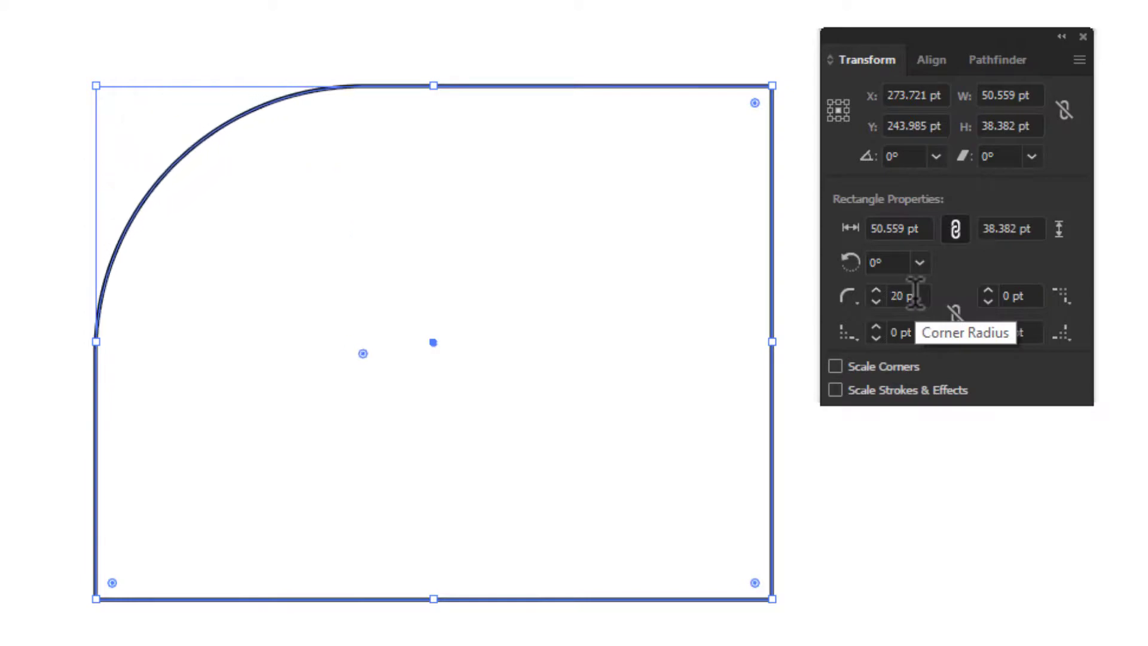
scroll(915, 295, up, 2)
scroll(913, 296, down, 13)
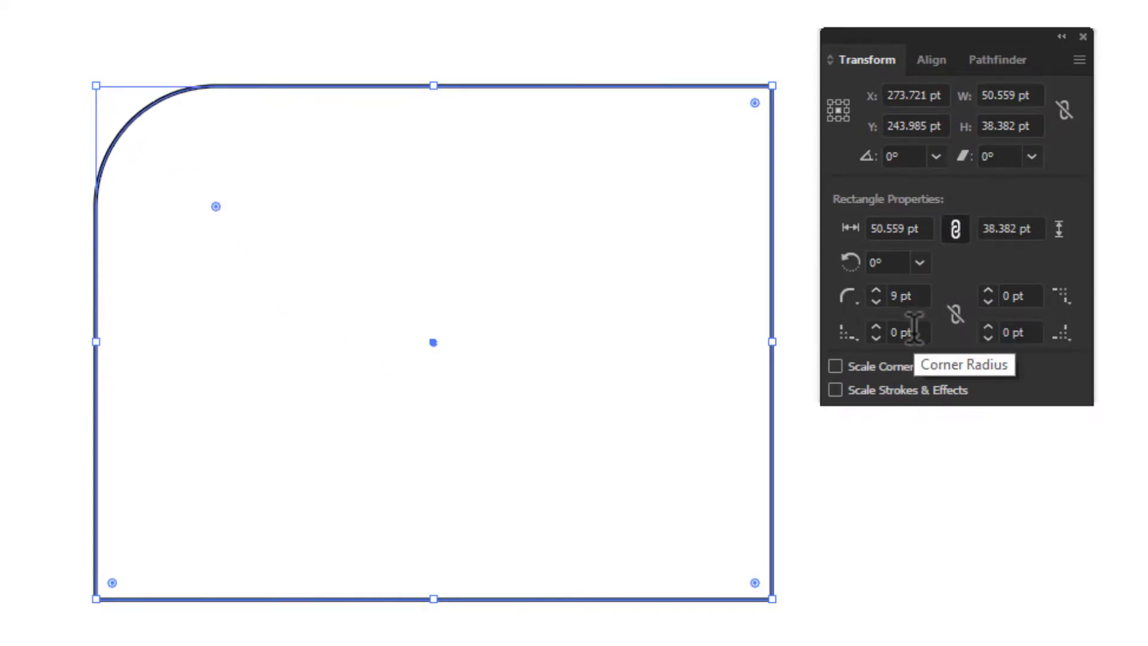
- Set the rectangle's corner radii to 7 pt lower-left, 8 pt lower-right and 6 pt upper-right
scroll(914, 332, up, 5)
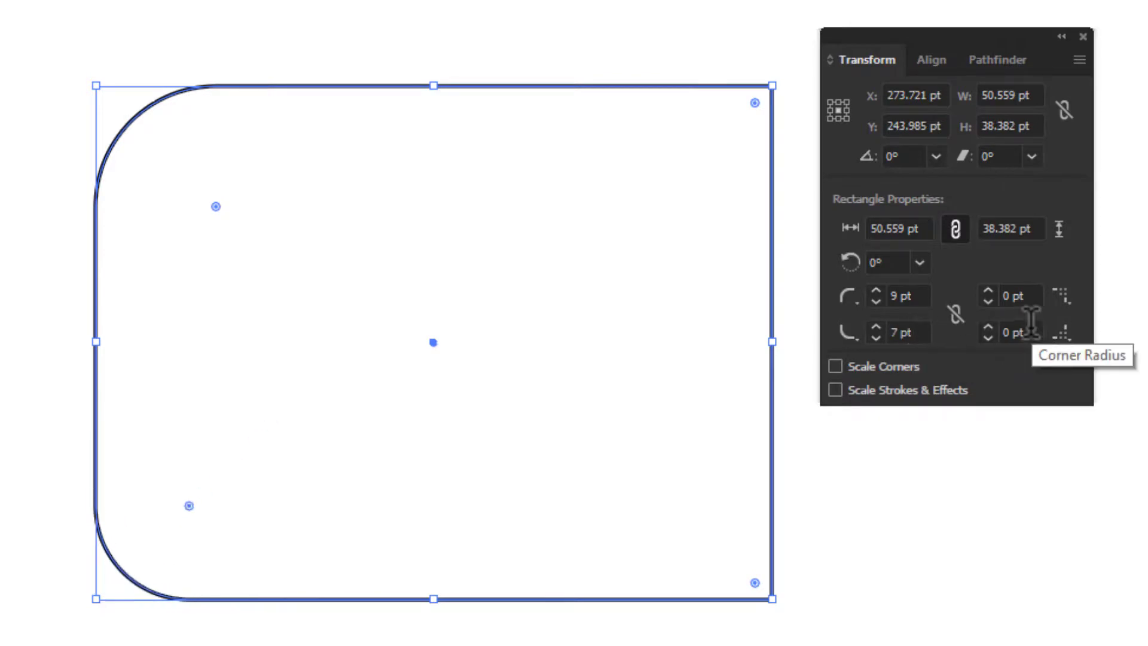
scroll(1030, 333, up, 6)
scroll(1032, 326, up, 2)
scroll(1015, 296, up, 6)
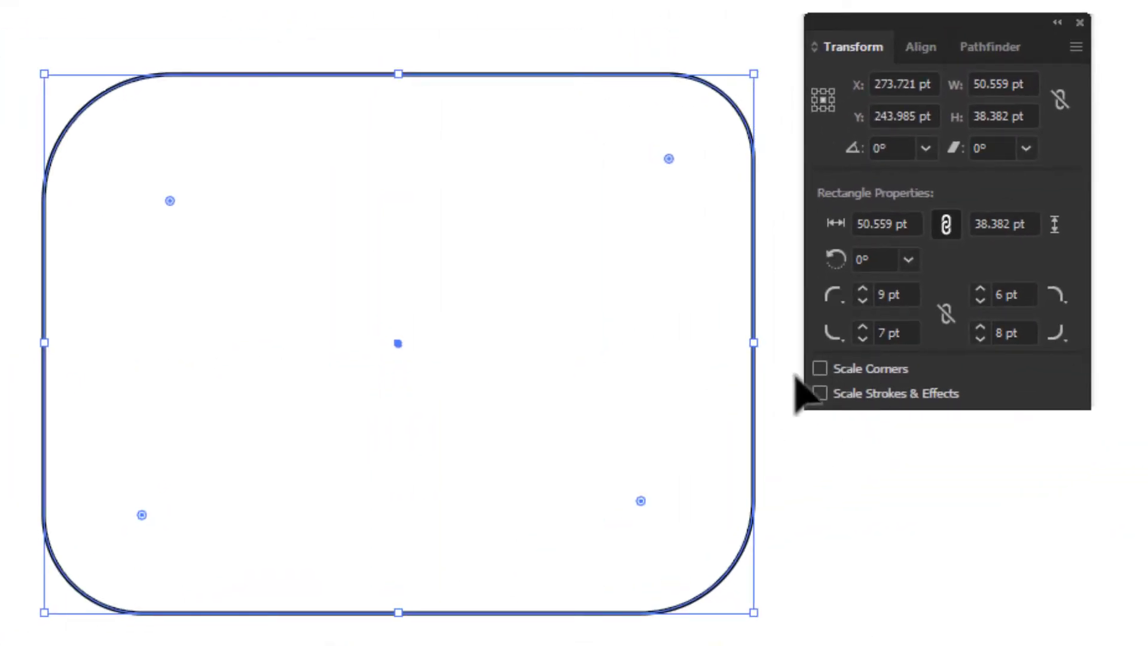
- Try shrinking the rectangle to about 19 by 16 pt with Scale Corners off, undo the resize and restore its bounding box
drag(755, 77, 312, 388)
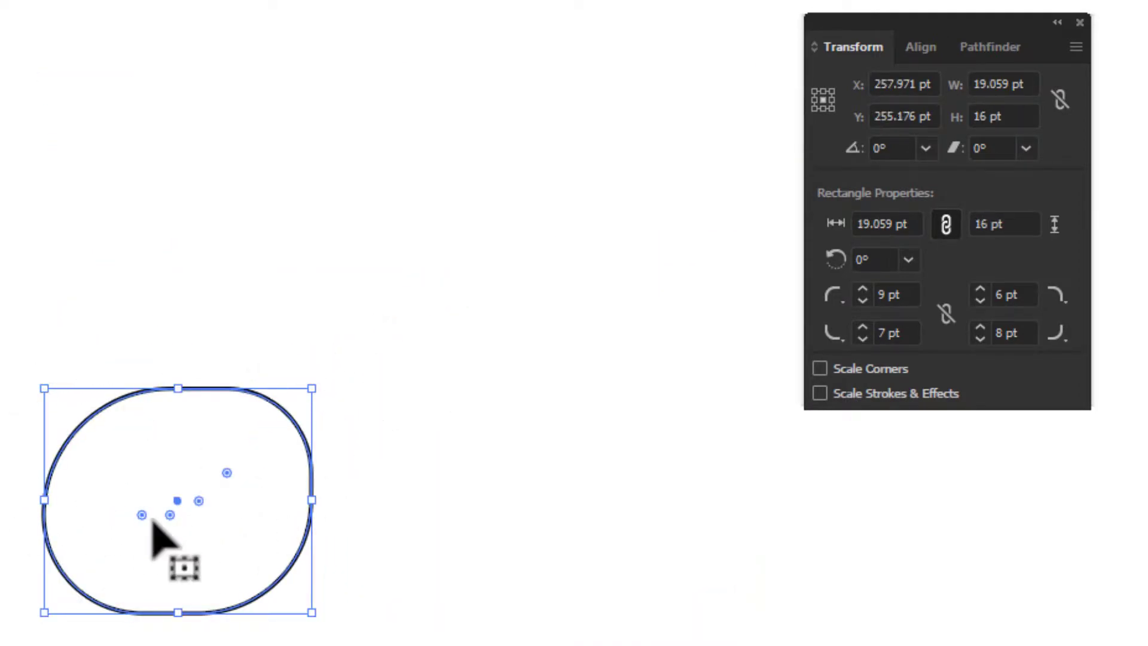
key(ctrl+shift+b)
key(ctrl+z)
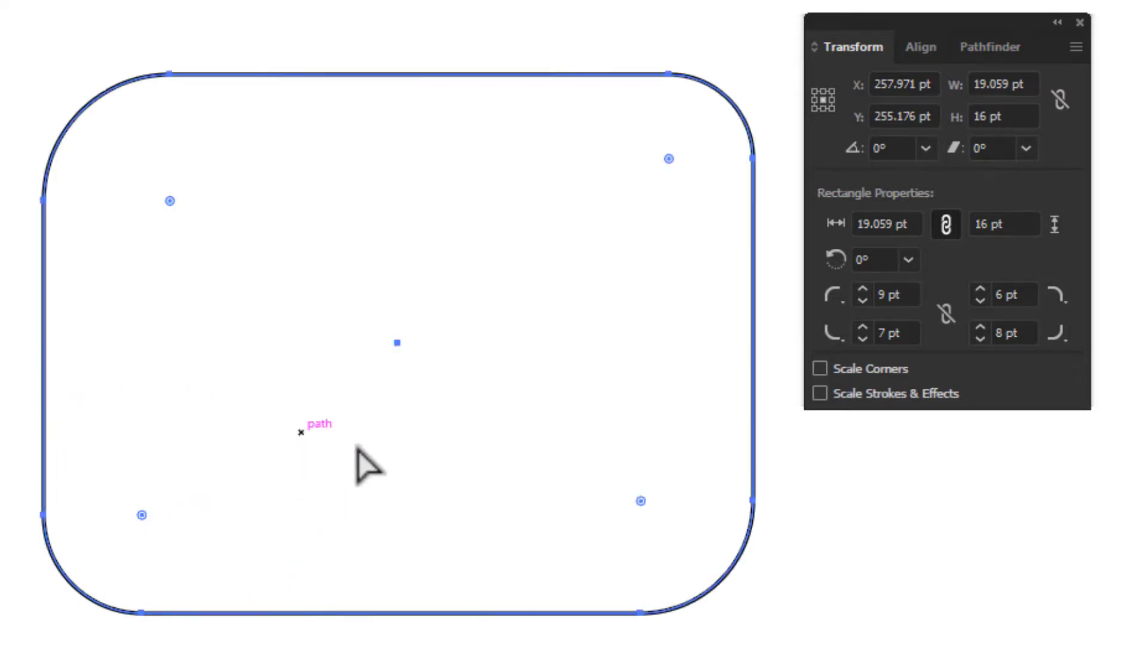
key(ctrl+shift+b)
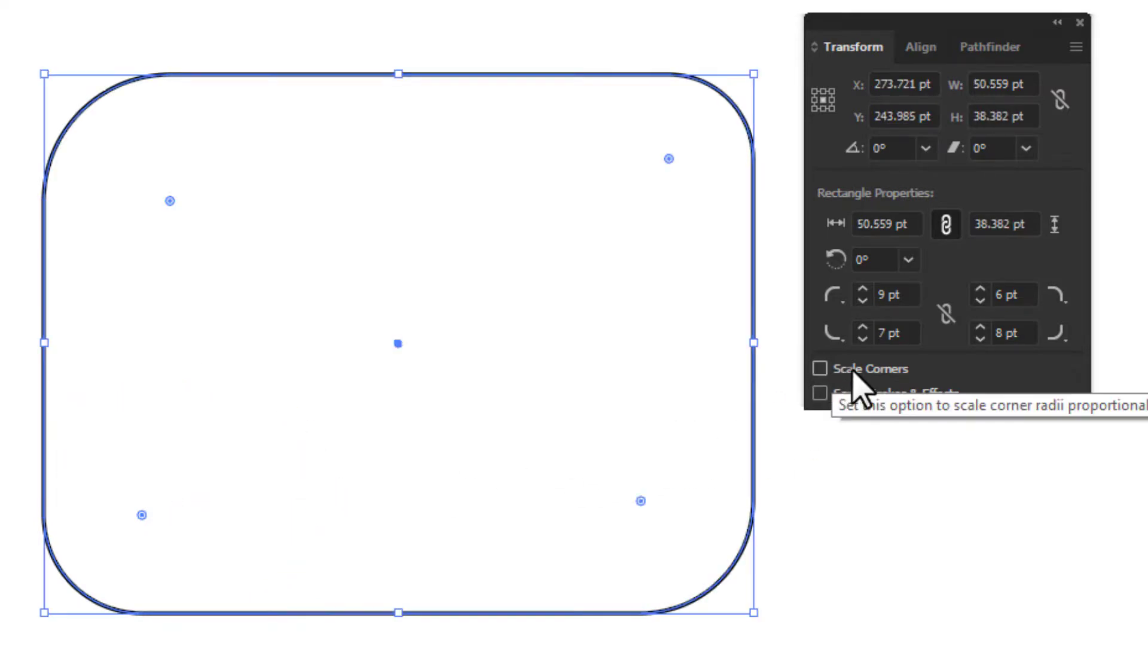
- Enable Scale Corners, try shrinking the rectangle to about 18 by 13.5 pt and about 24 by 18 pt, undoing each resize
click(820, 370)
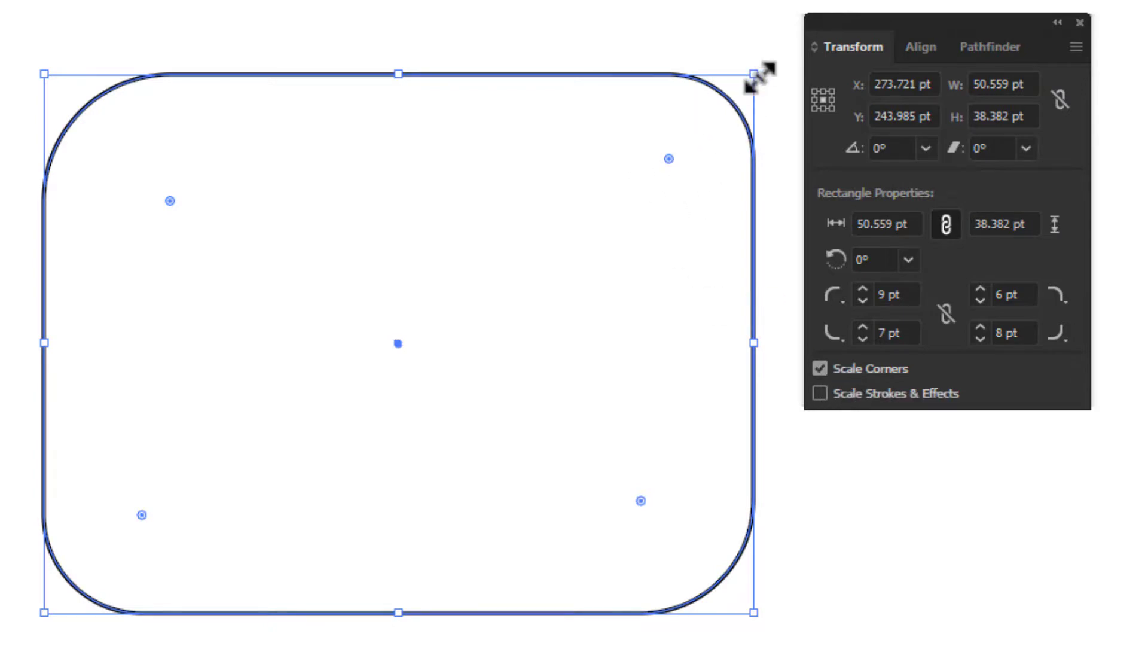
drag(754, 74, 294, 423)
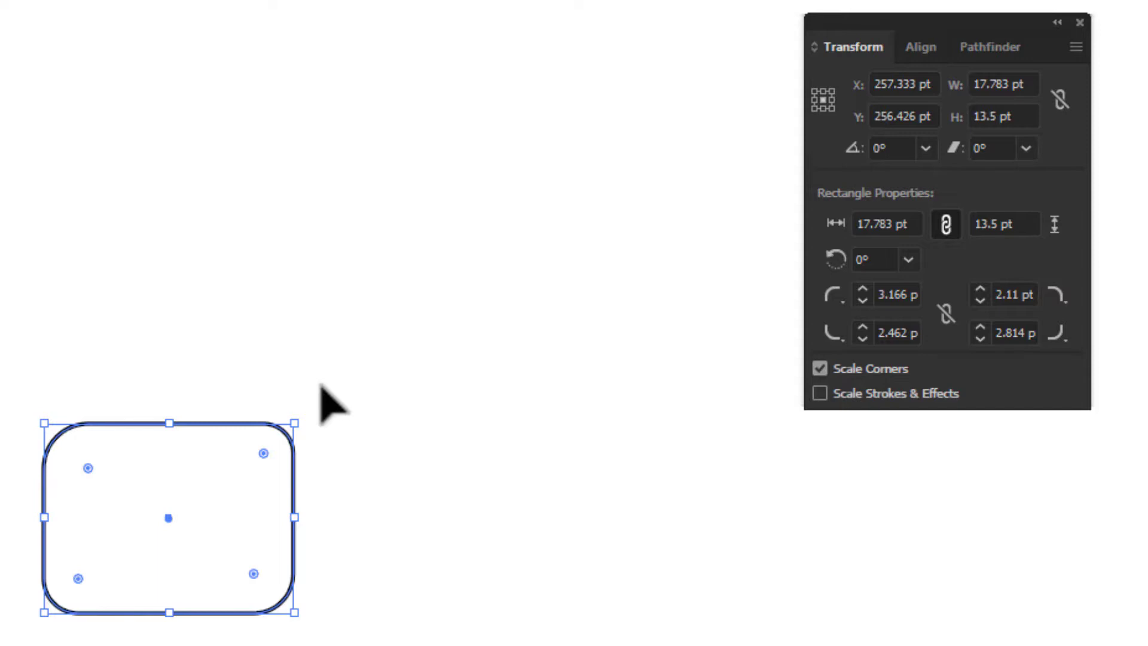
key(ctrl+z)
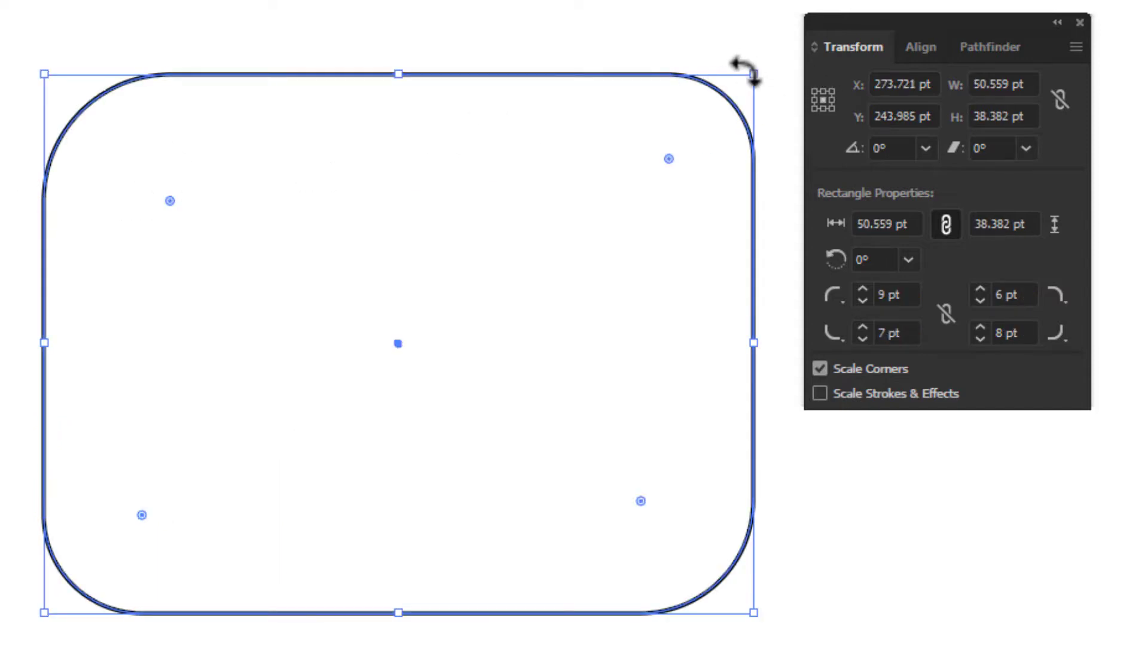
drag(753, 74, 385, 353)
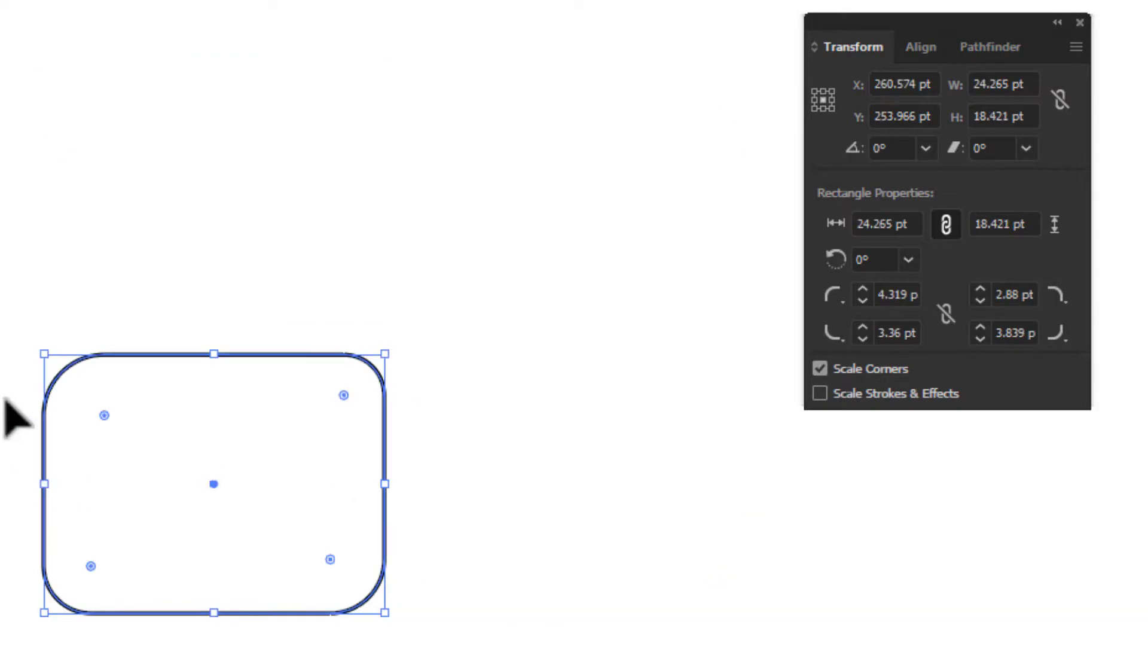
key(ctrl+z)
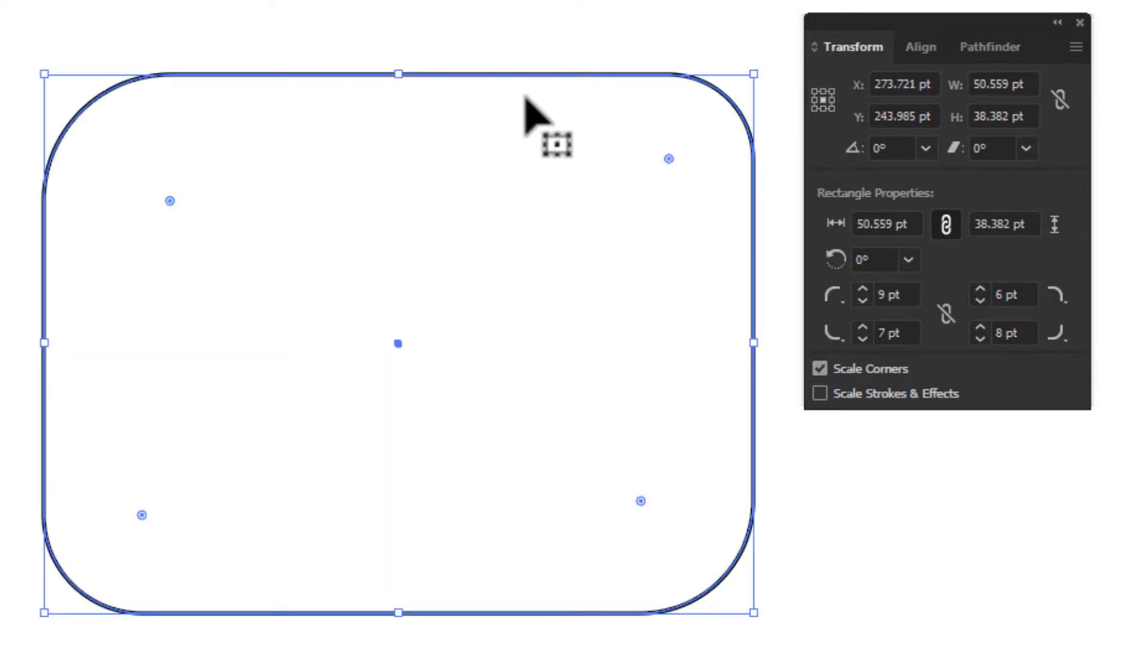
- Turn off Scale Corners, try shrinking the rectangle again, restore its size and turn Scale Corners back on
click(836, 371)
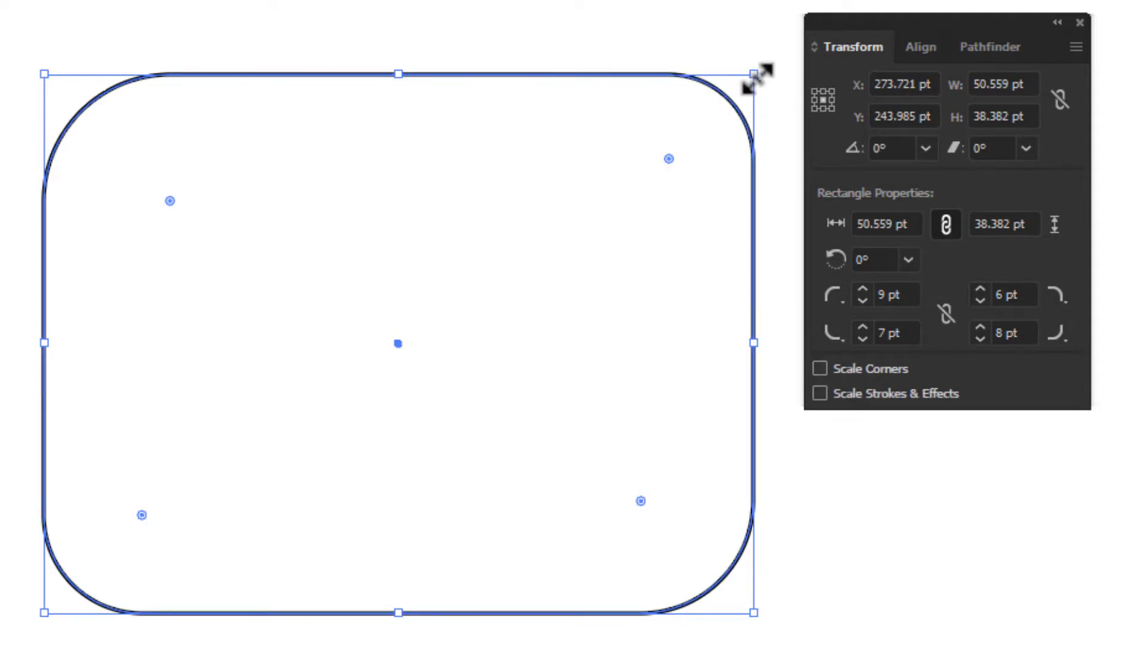
drag(755, 74, 361, 372)
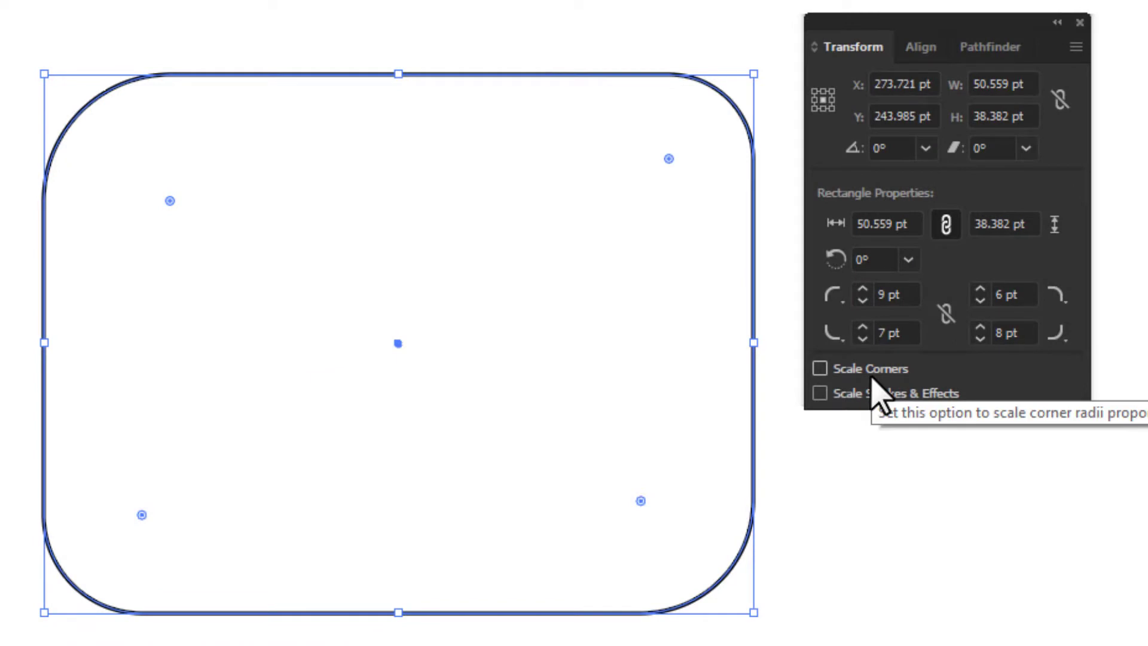
click(878, 369)
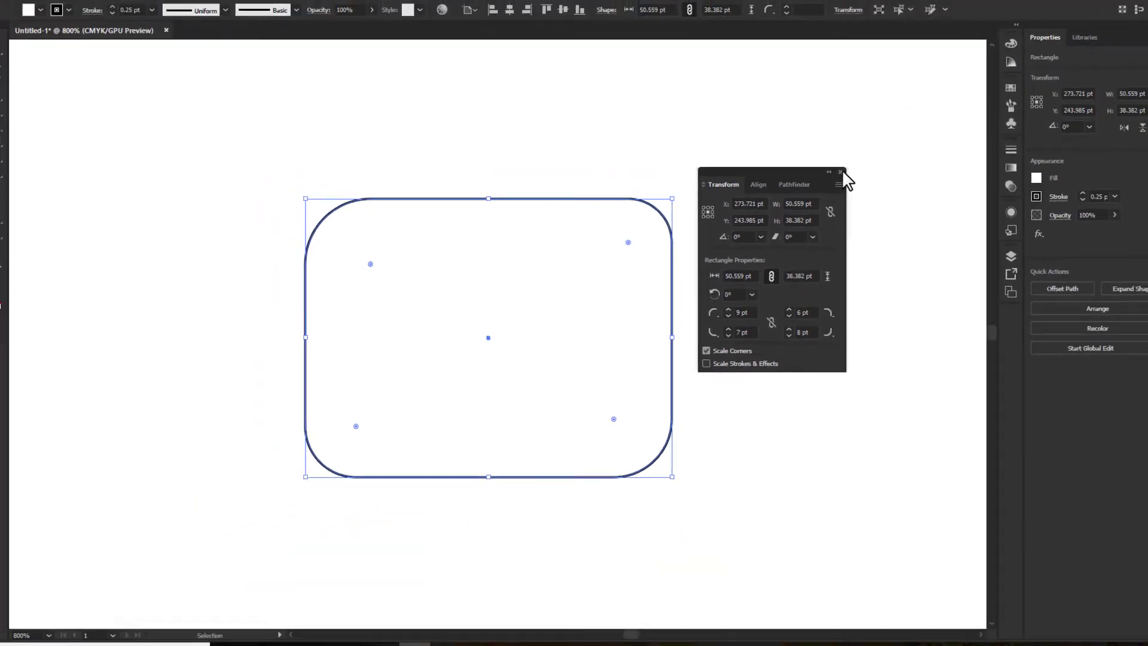
- Close the Transform settings, try shrinking the rectangle toward its lower-left corner and undo the resize
click(842, 171)
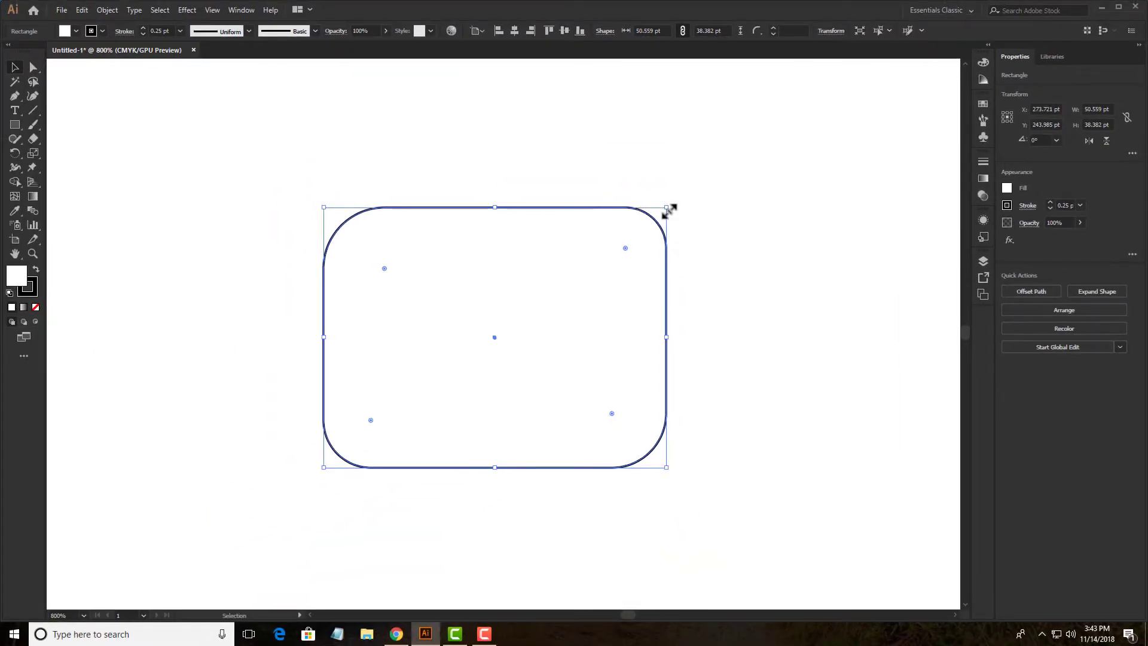
drag(668, 211, 415, 351)
key(ctrl+z)
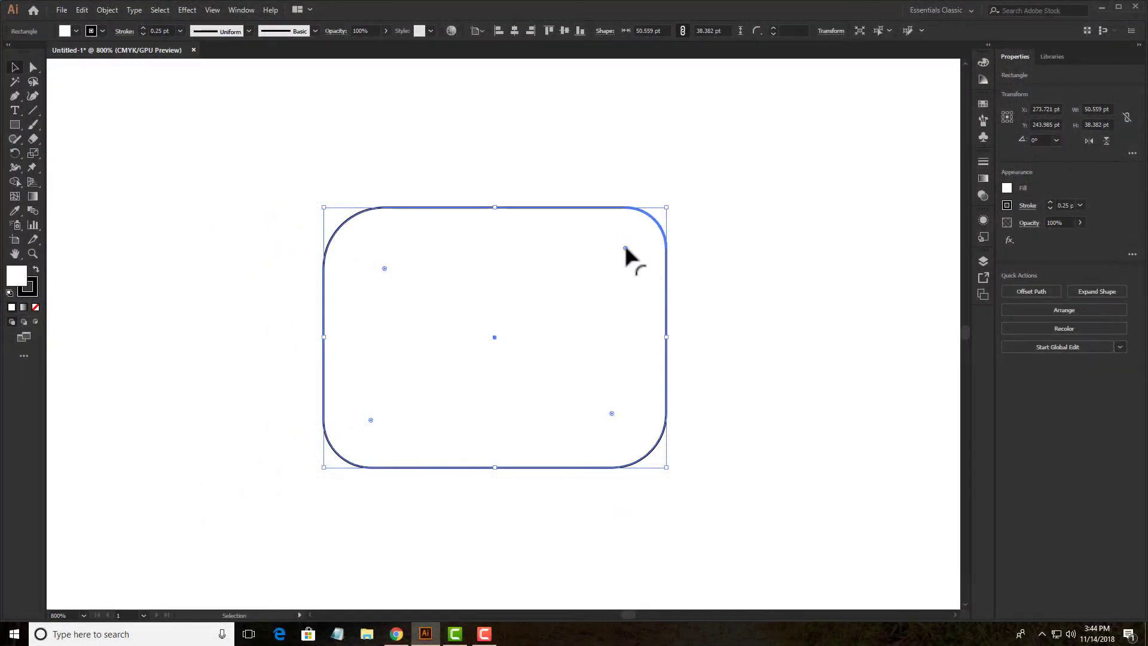
- Bring up the Transform settings from the rectangle's upper-right corner widget, close them and reopen them as an application panel
double_click(625, 249)
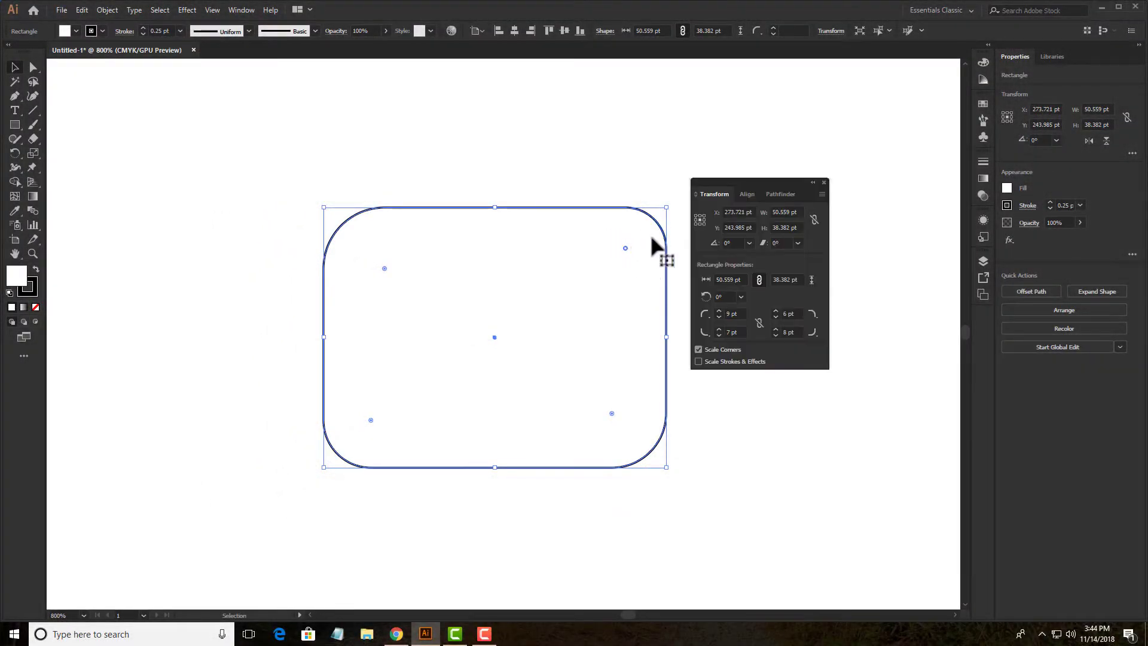
click(825, 183)
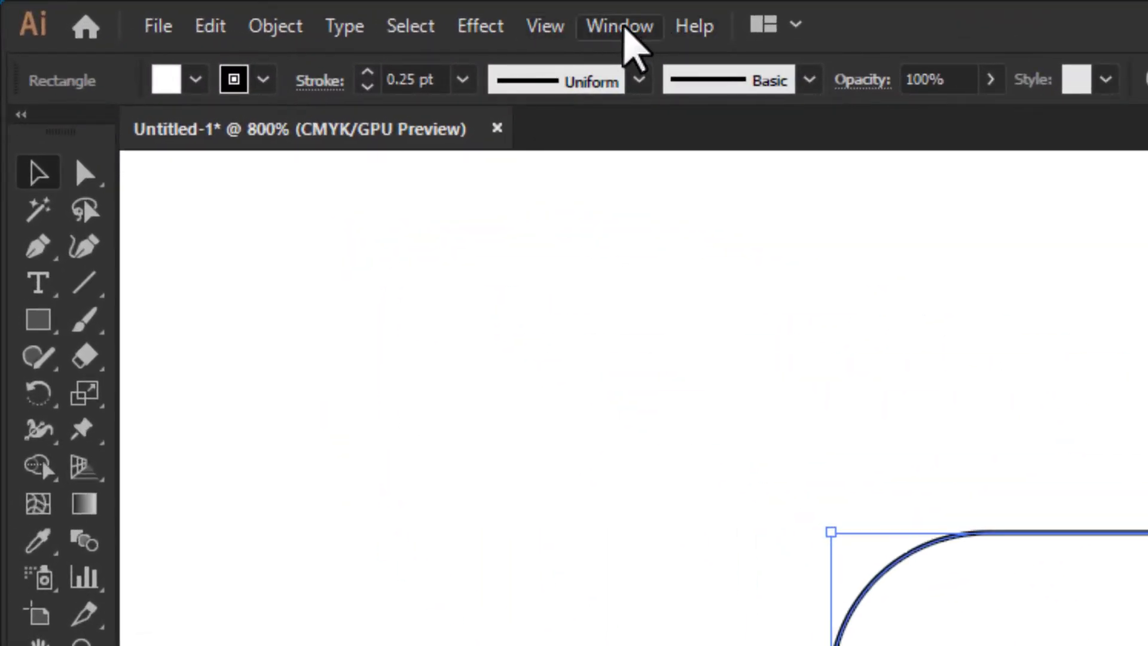
click(622, 26)
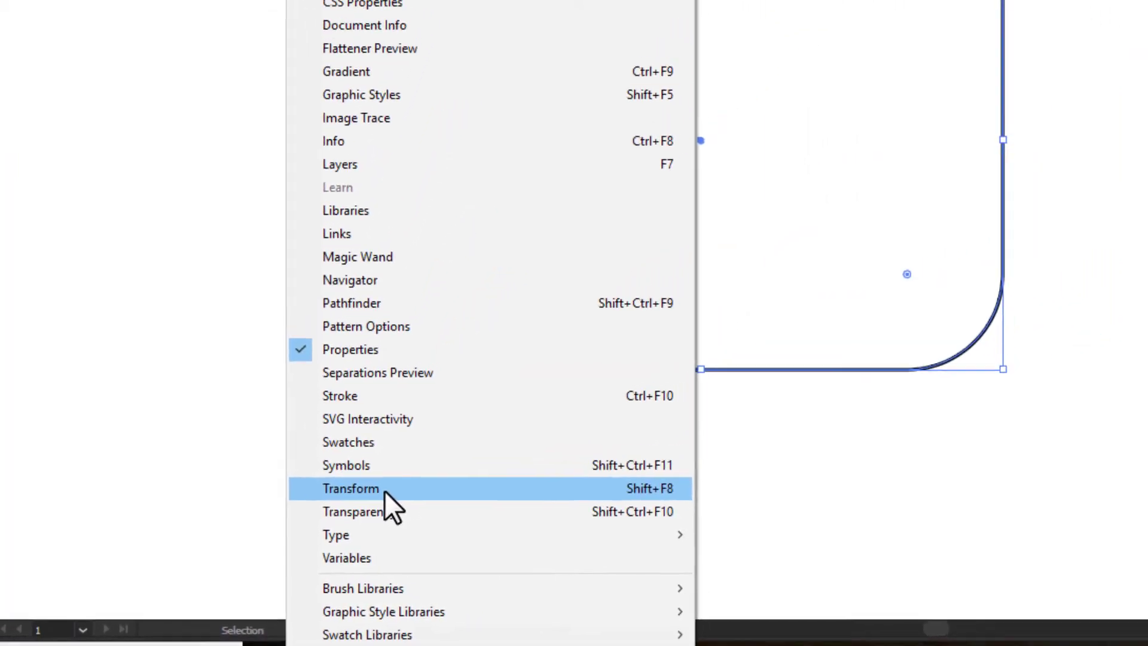
click(412, 471)
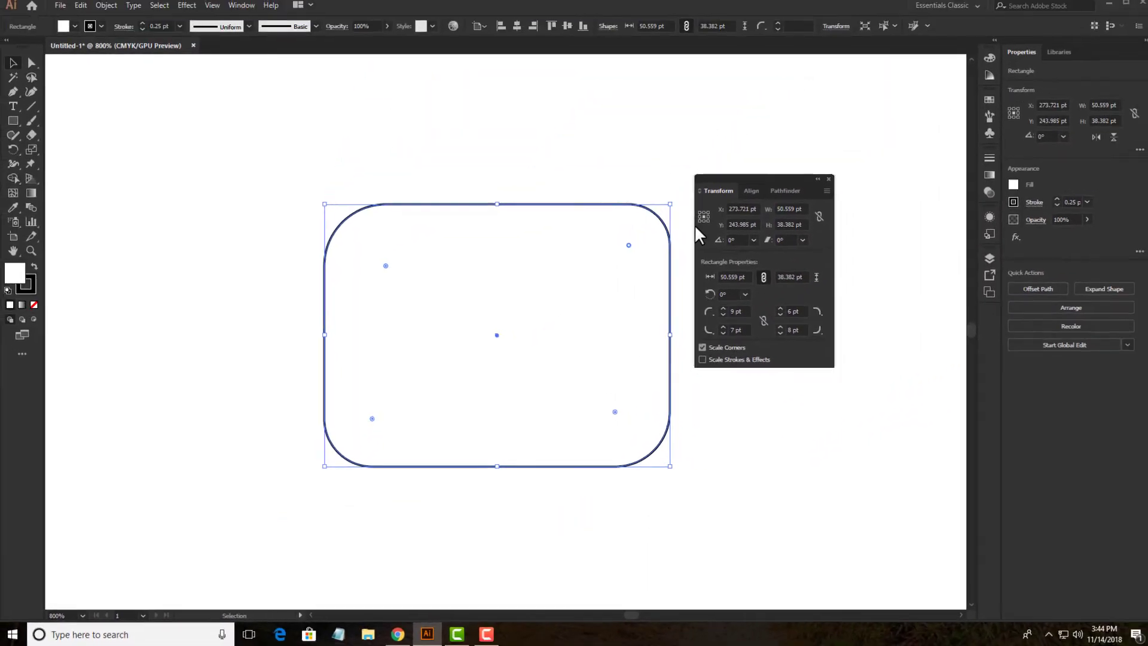
- Set the upper-left radius to 16 pt, link the radii and reduce them together to 14, 4, 5 and 6 pt
scroll(780, 292, up, 5)
scroll(747, 323, up, 2)
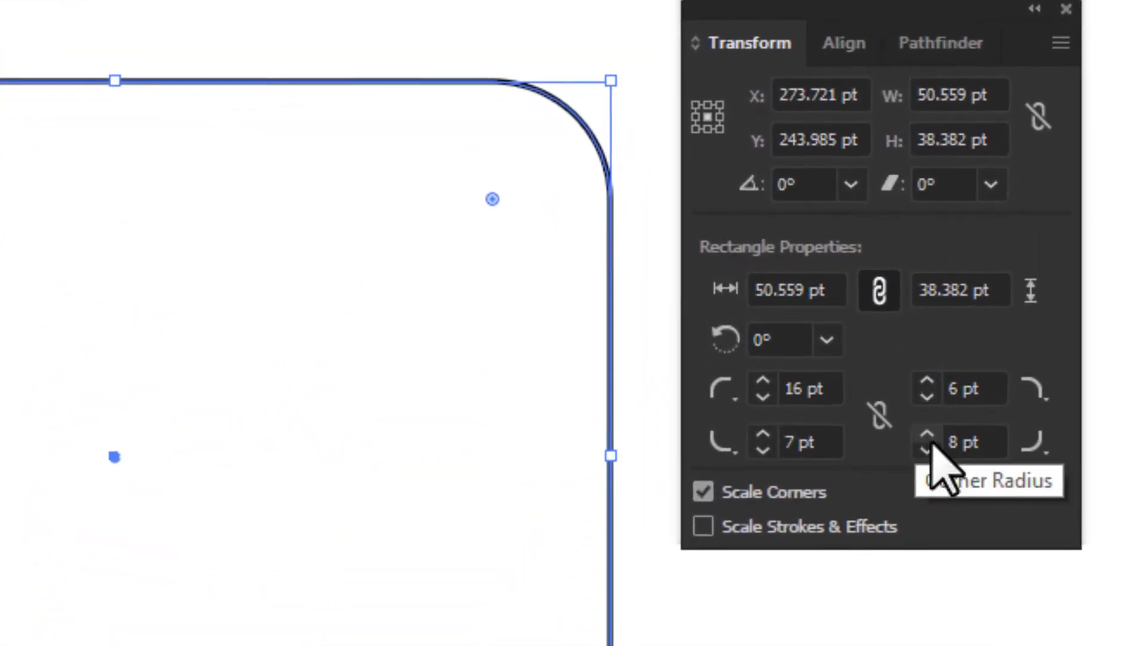
click(880, 413)
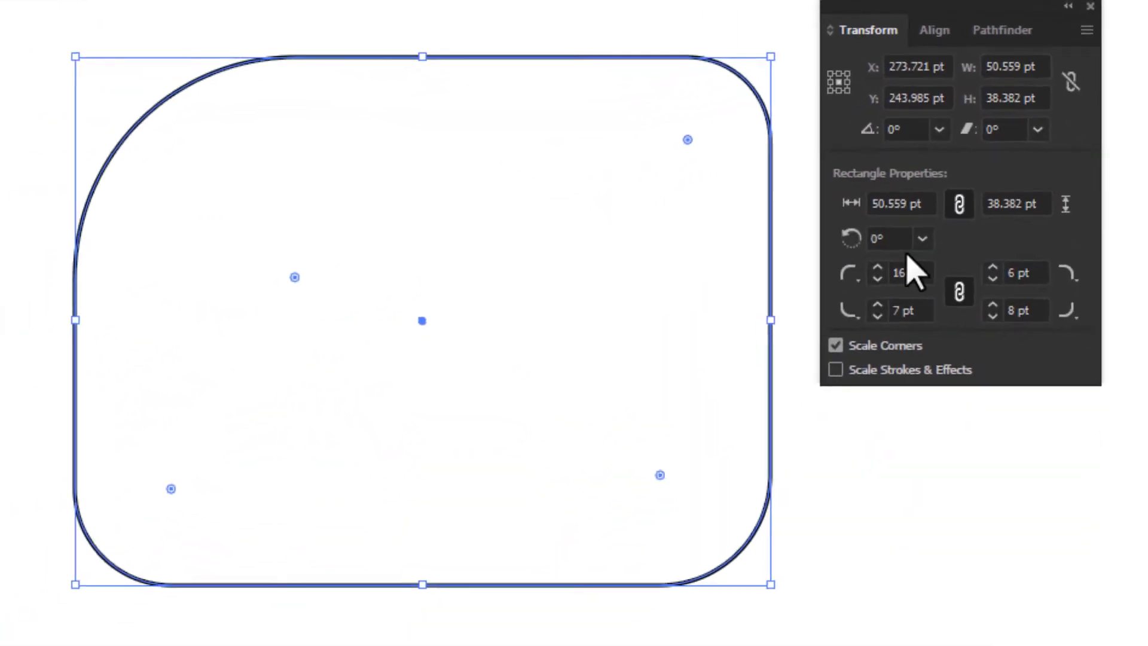
scroll(823, 368, up, 7)
scroll(934, 247, down, 9)
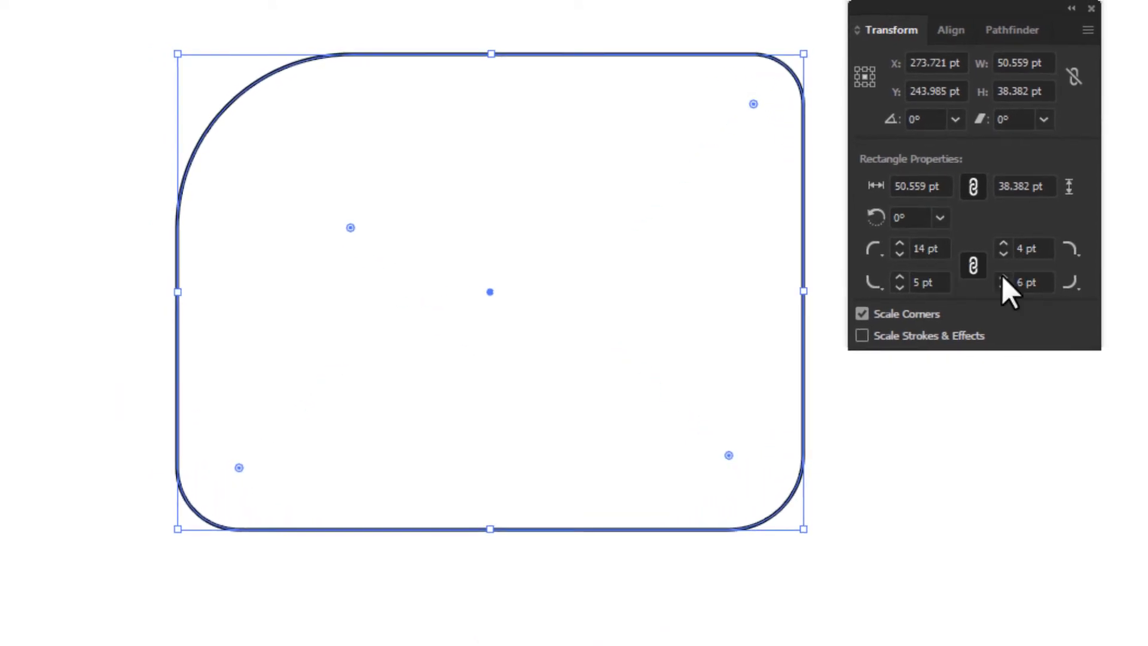
- Unlink the corner radii, set only the upper-left radius to 19 pt and link all four radii again
click(973, 266)
scroll(928, 248, up, 4)
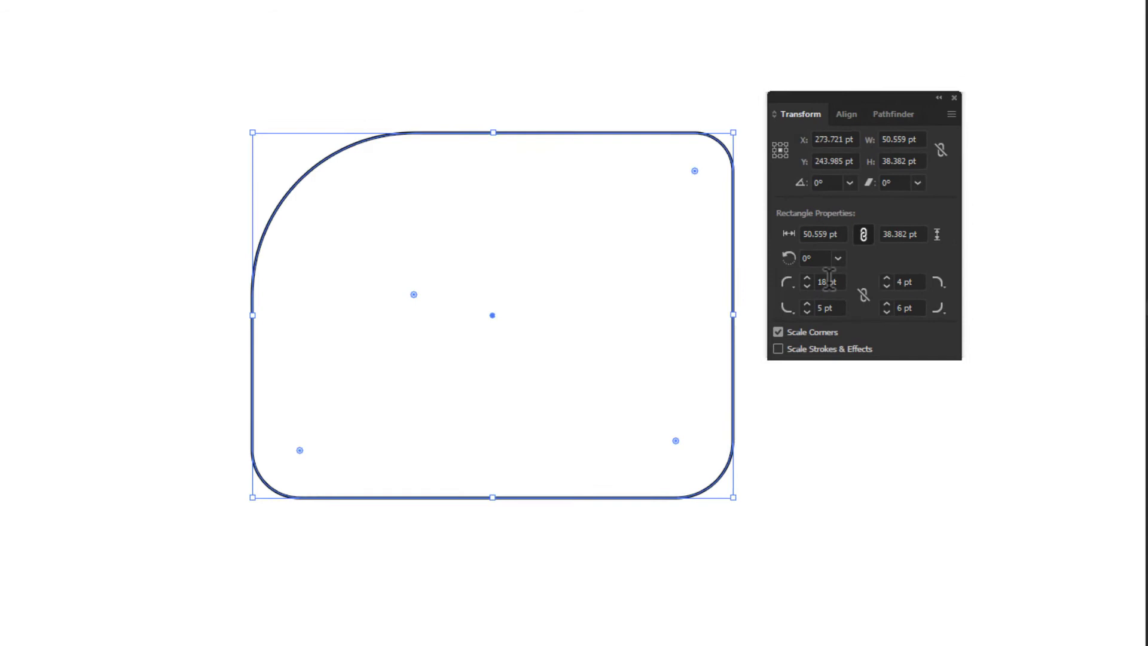
scroll(829, 279, down, 2)
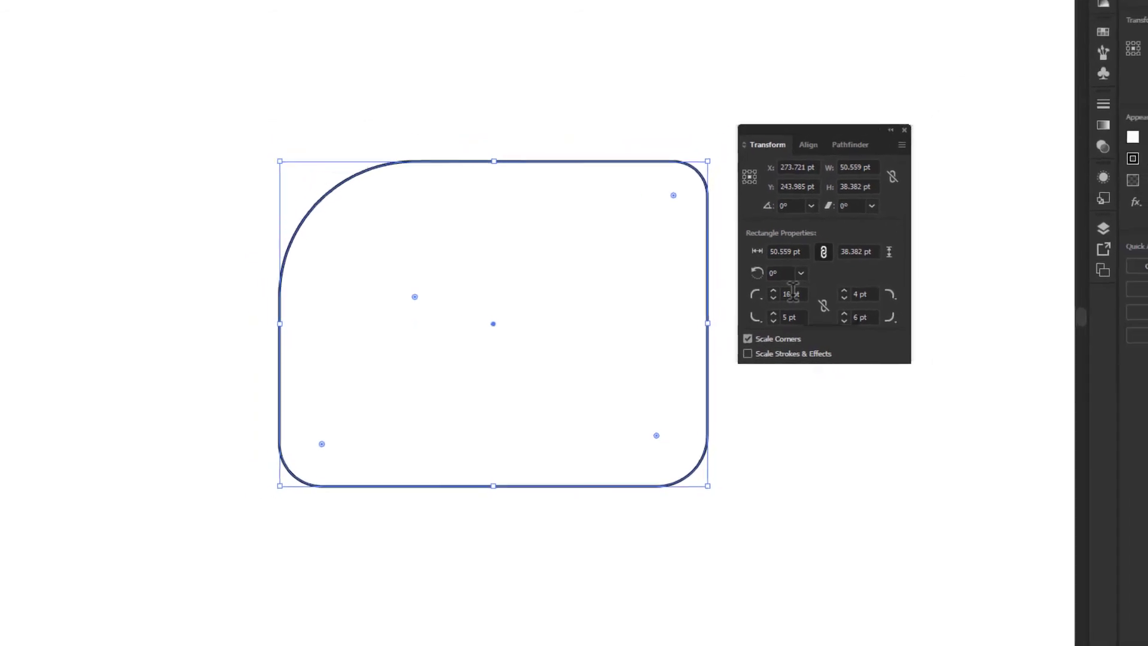
scroll(829, 279, up, 3)
click(865, 295)
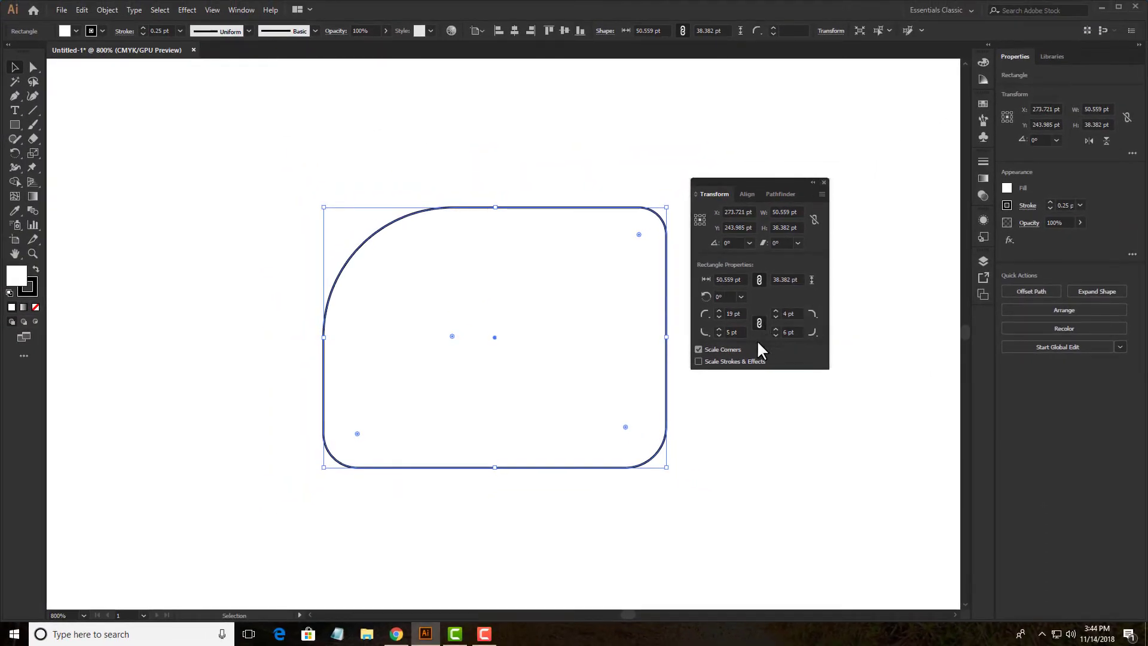
- Close the Transform settings and delete the rounded rectangle from the artboard
click(824, 182)
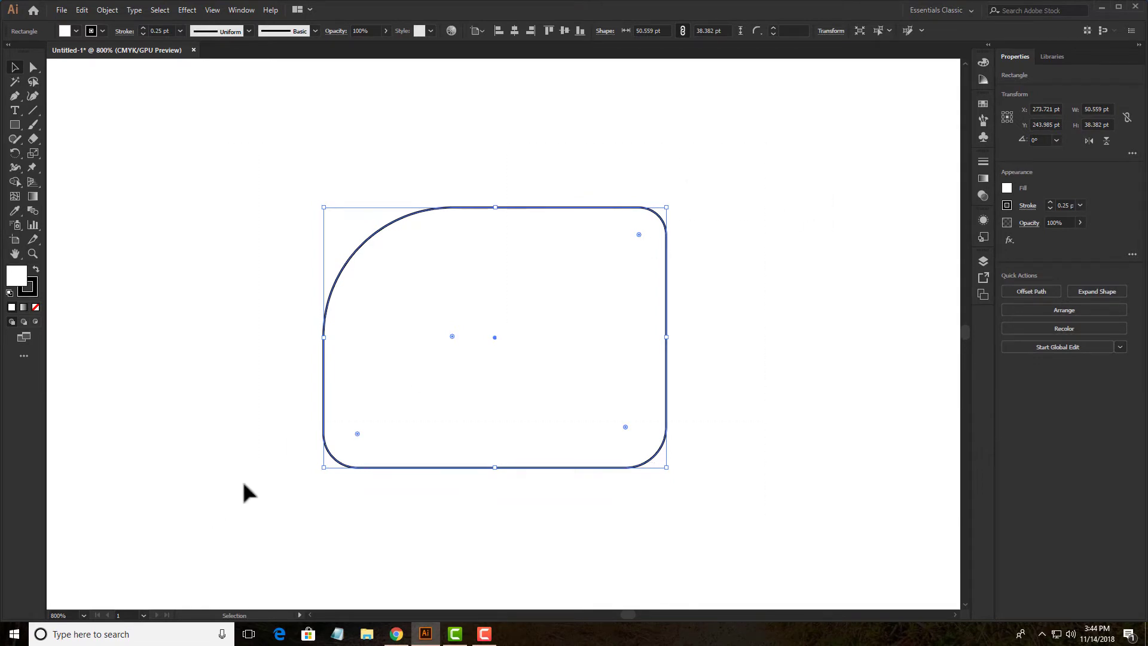
key(Delete)
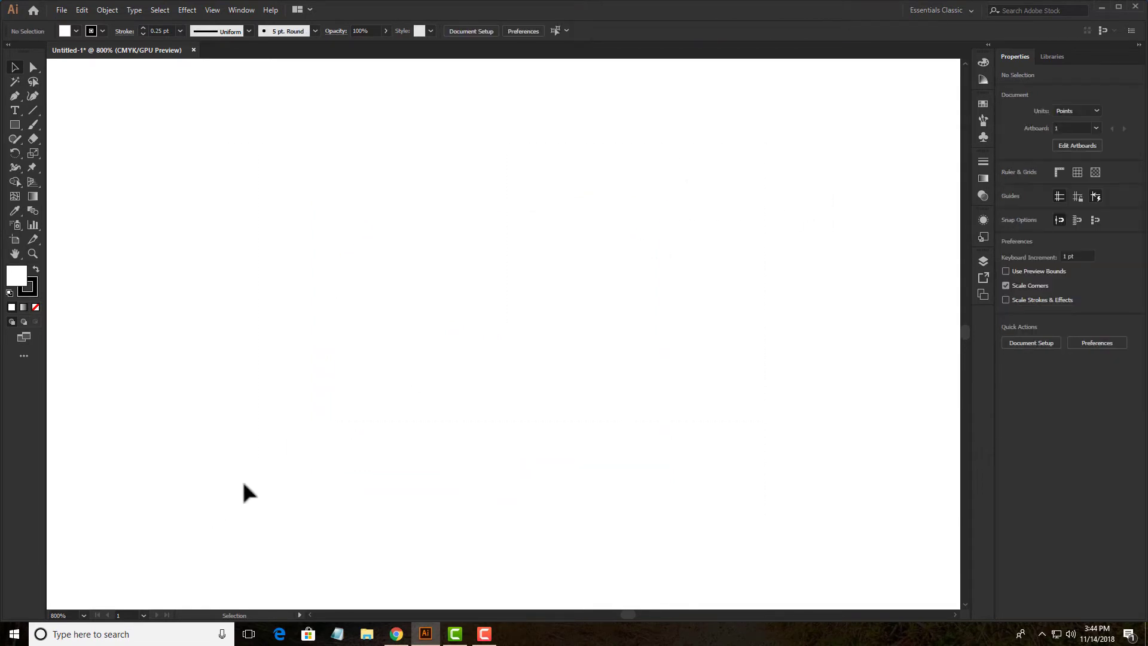